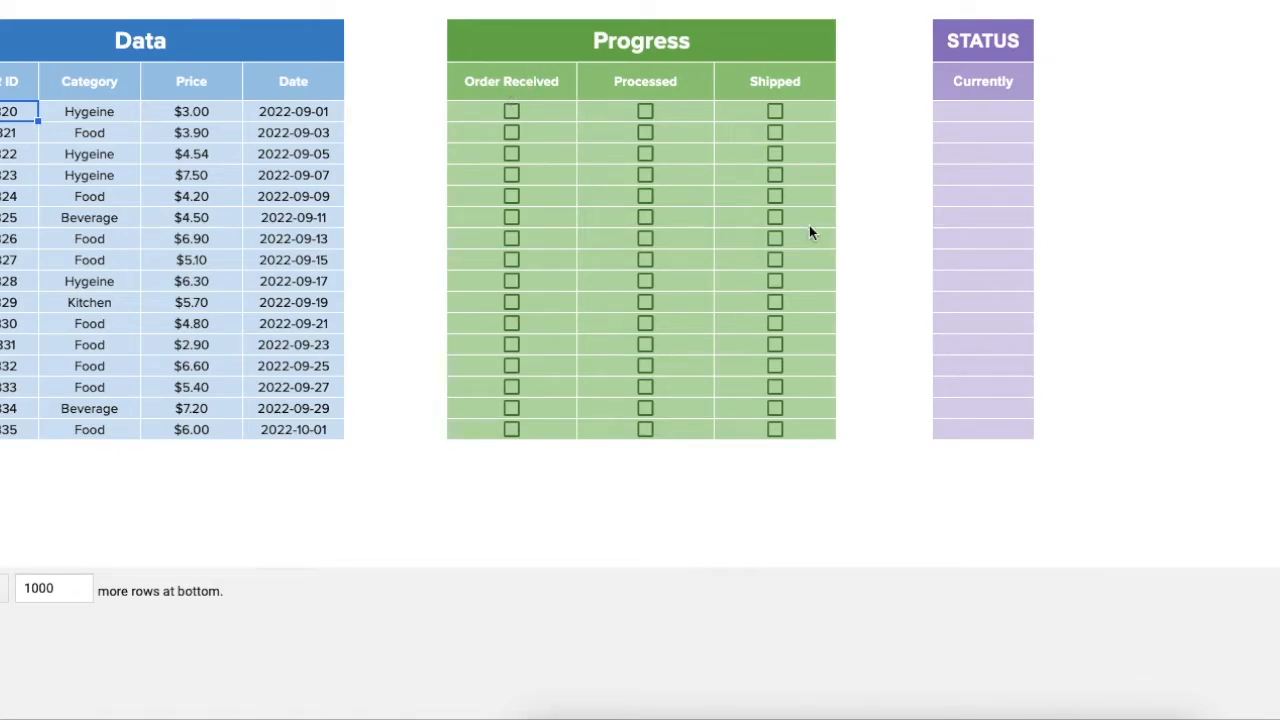
Tick Order Received, Processed and Shipped in the first order row, and clear all three checkboxes again
{"action": "left_click", "coordinate": [997, 112]}
{"action": "left_click", "coordinate": [480, 112]}
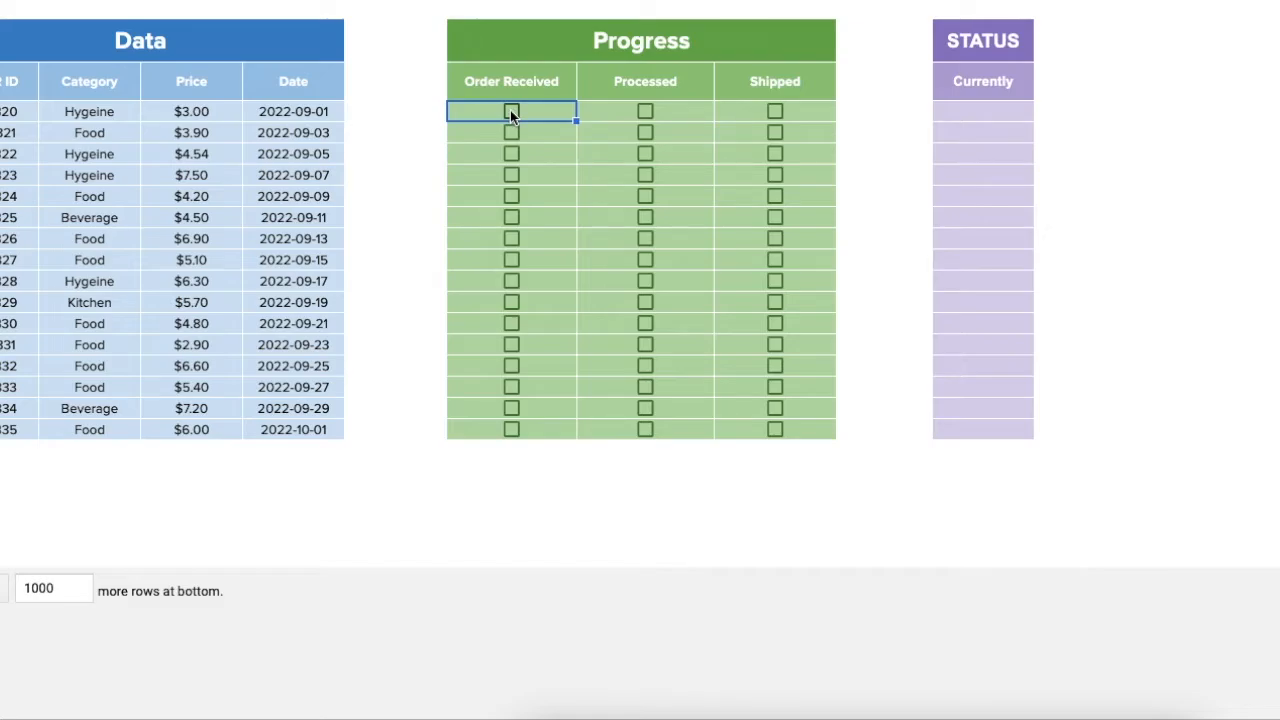
{"action": "left_click", "coordinate": [644, 113]}
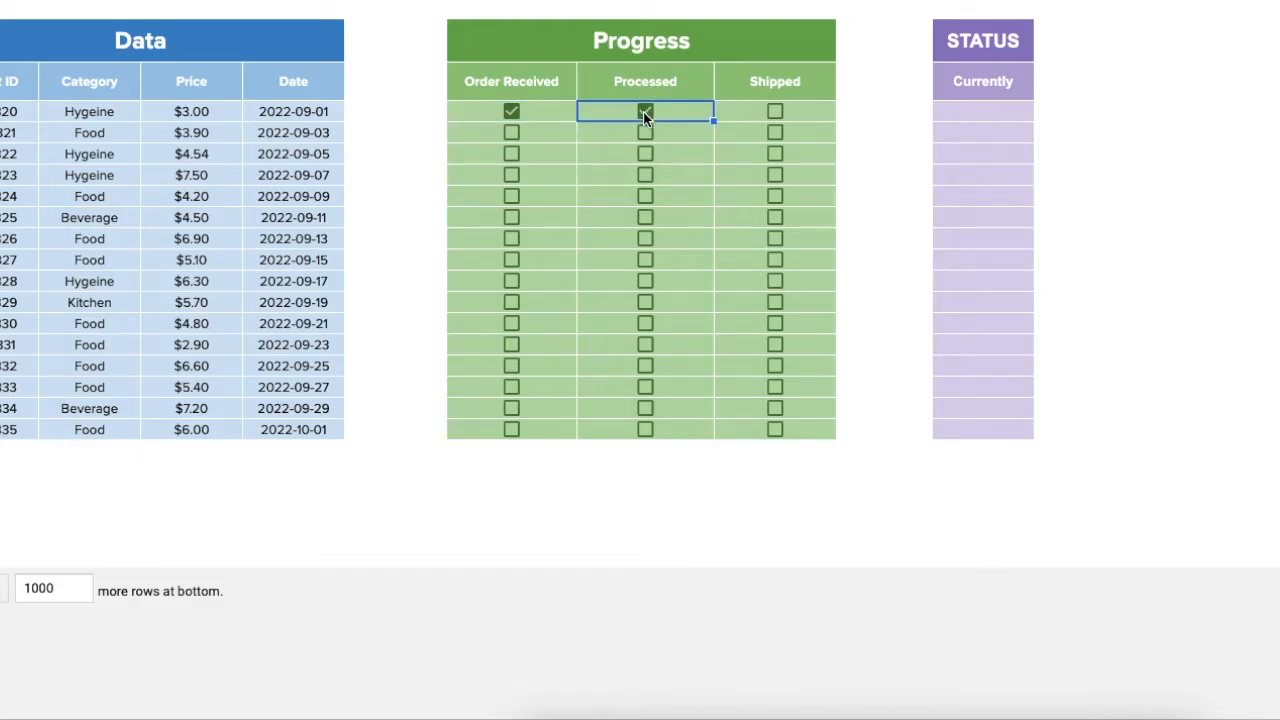
{"action": "left_click", "coordinate": [775, 112]}
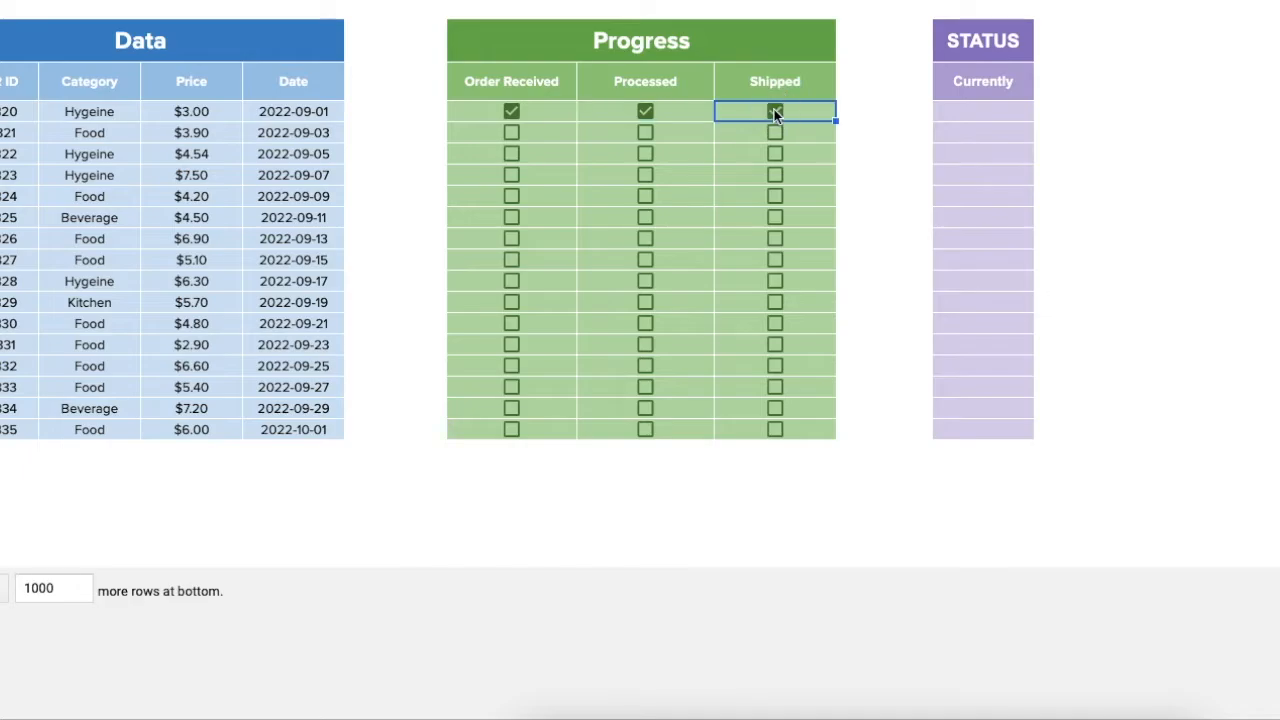
{"action": "left_click", "coordinate": [503, 112]}
{"action": "left_click", "coordinate": [646, 113]}
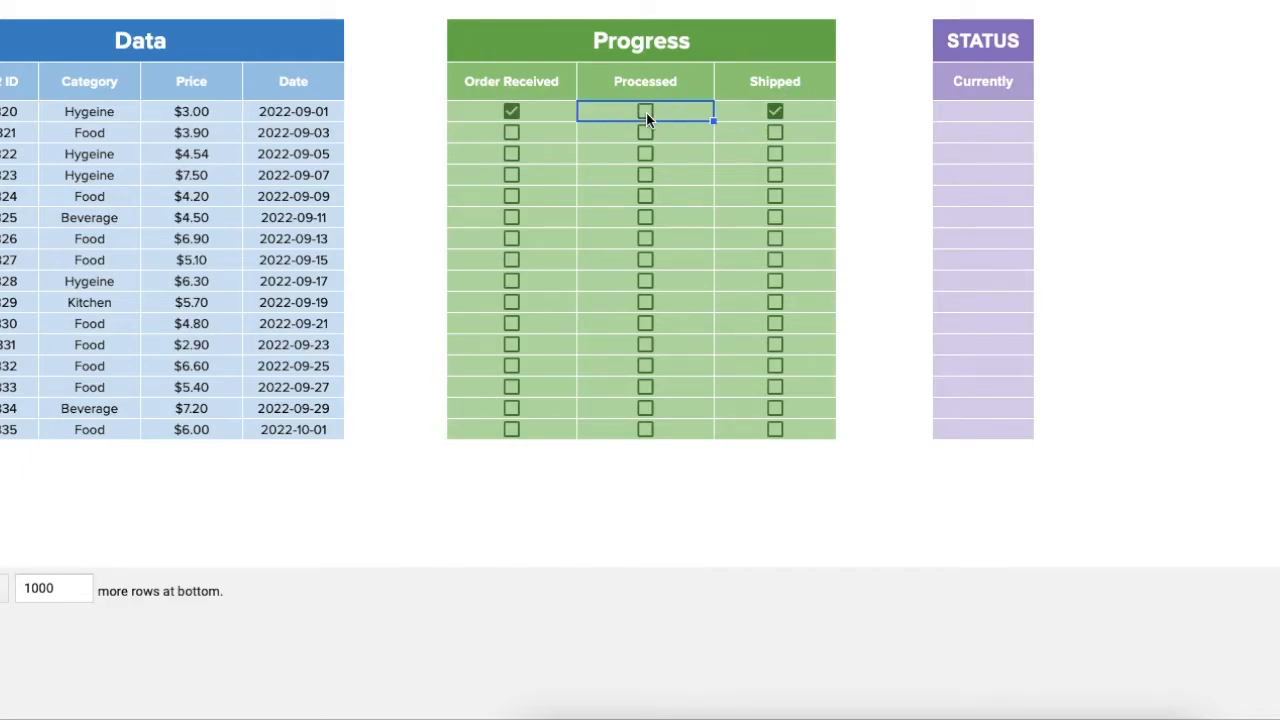
{"action": "left_click", "coordinate": [775, 111]}
{"action": "left_click", "coordinate": [511, 111]}
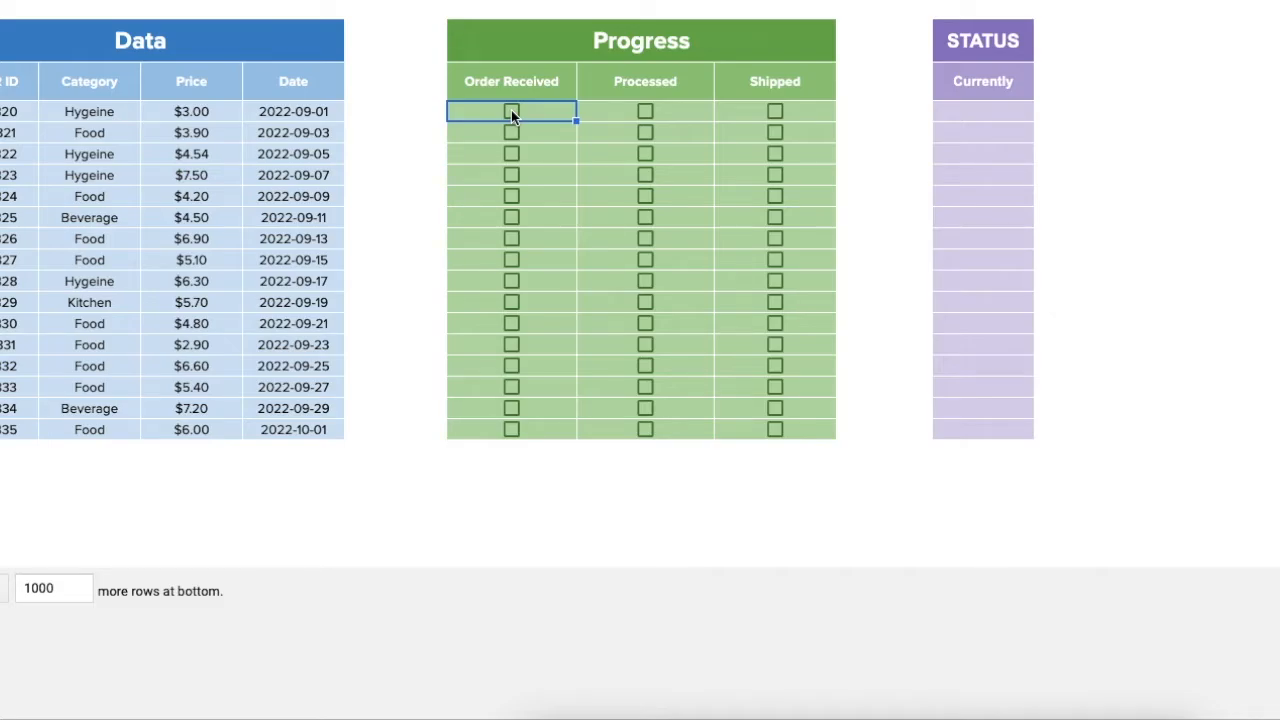
Begin the first Currently cell's formula with =IF(I4=TRUE,I3, so a ticked Shipped checkbox returns the Shipped header
{"action": "left_click", "coordinate": [969, 114]}
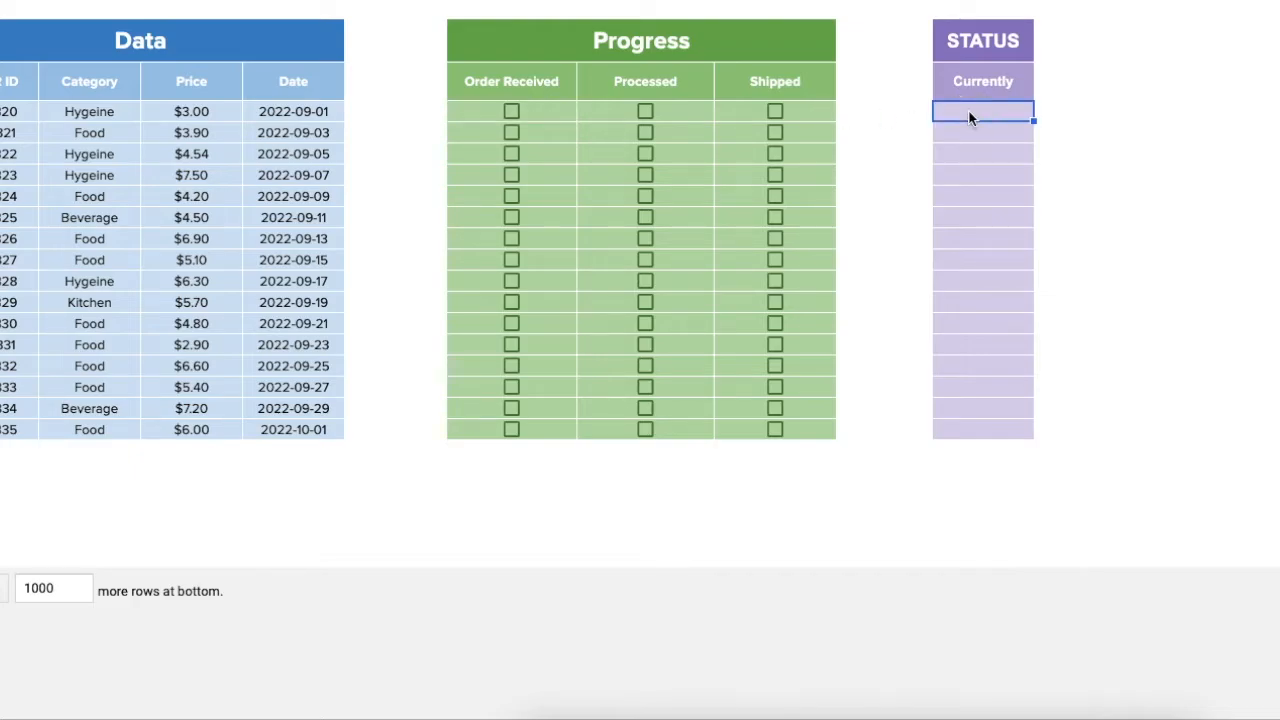
{"action": "type", "text": "="}
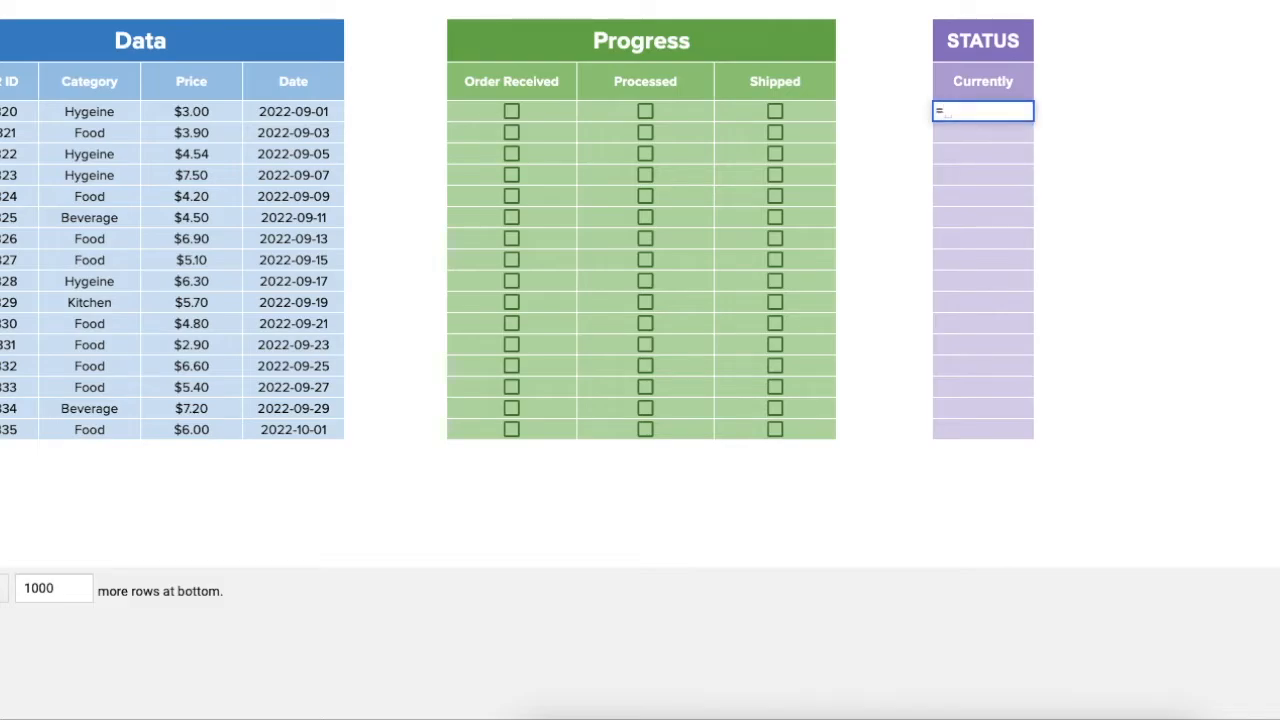
{"action": "type", "text": "IF"}
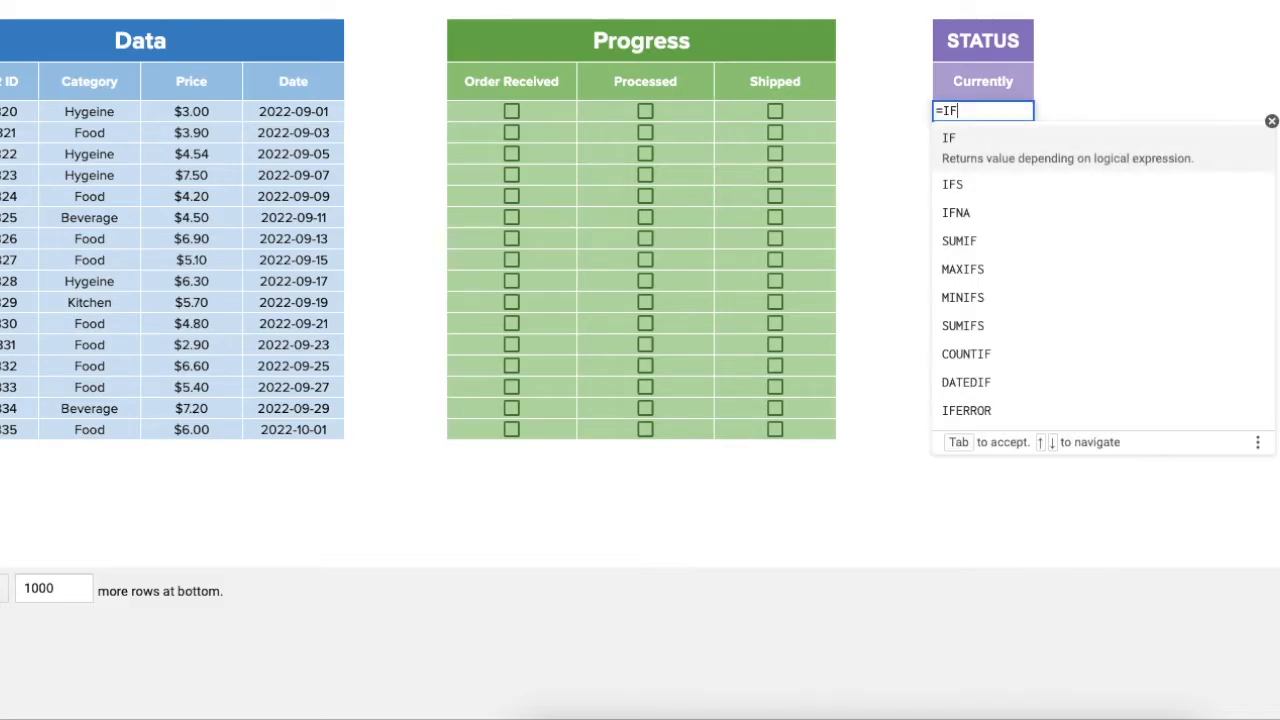
{"action": "type", "text": "("}
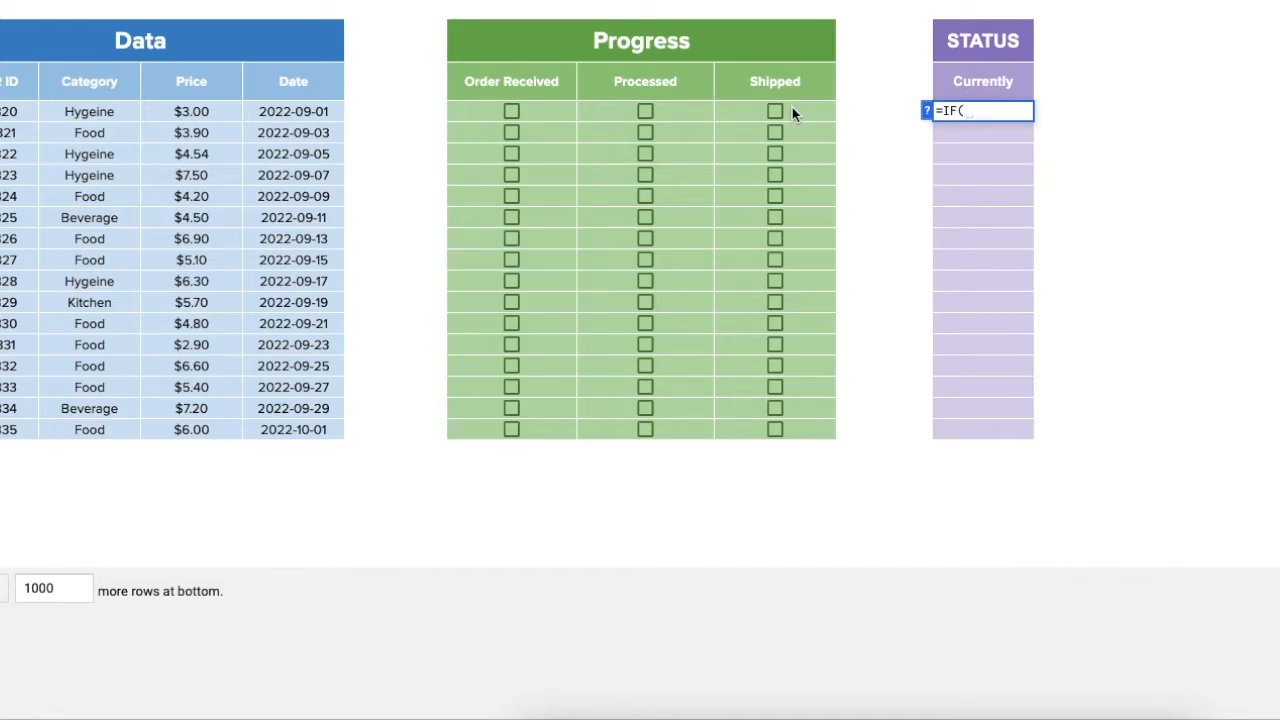
{"action": "left_click", "coordinate": [961, 111]}
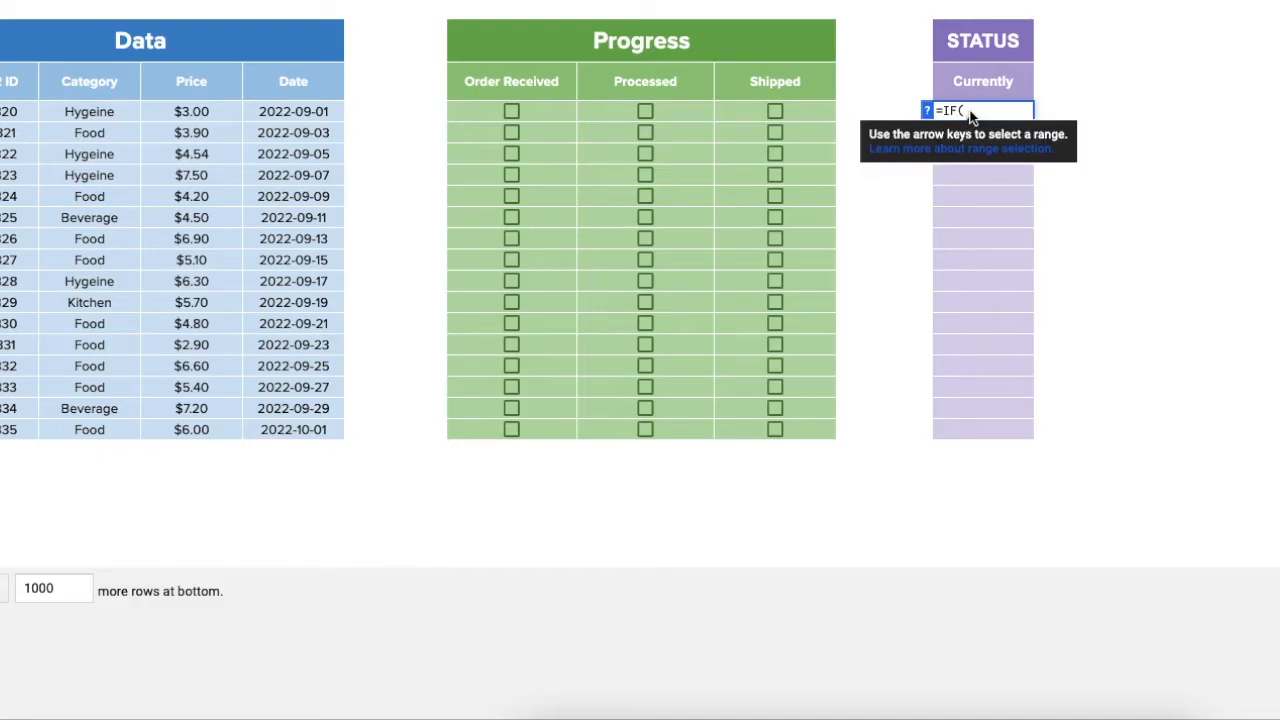
{"action": "left_click", "coordinate": [794, 110]}
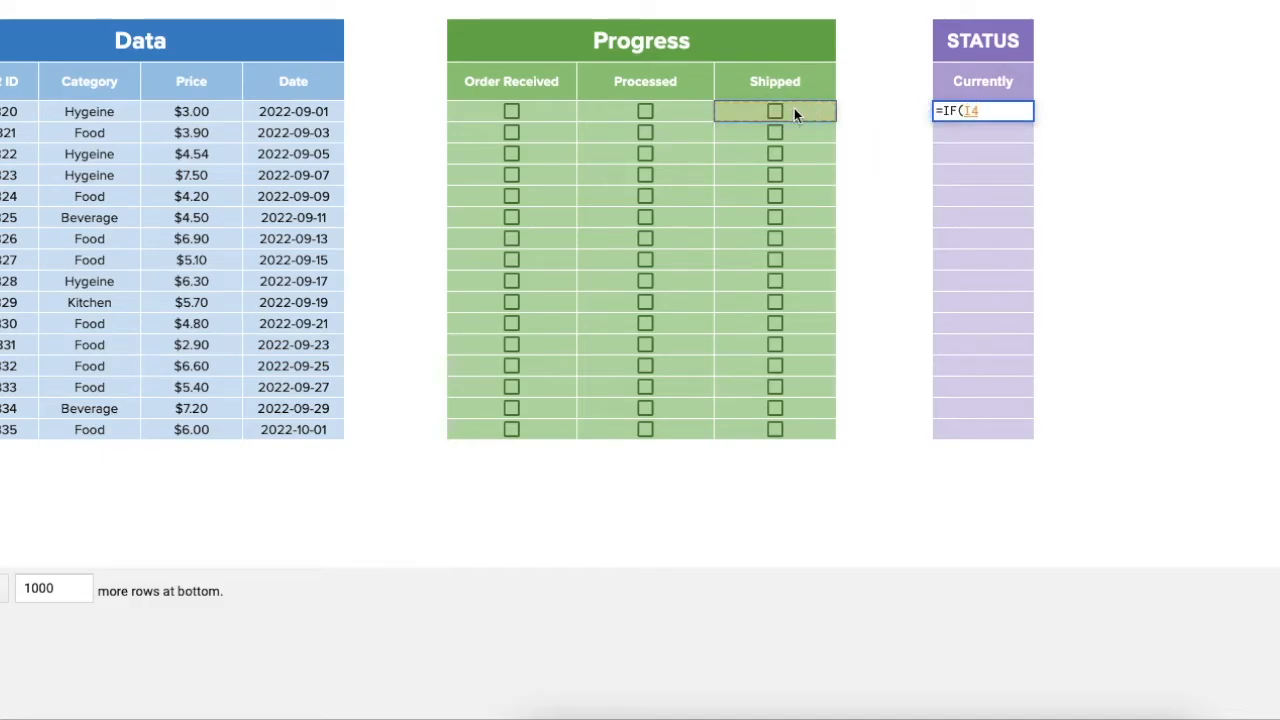
{"action": "type", "text": "=TRUE"}
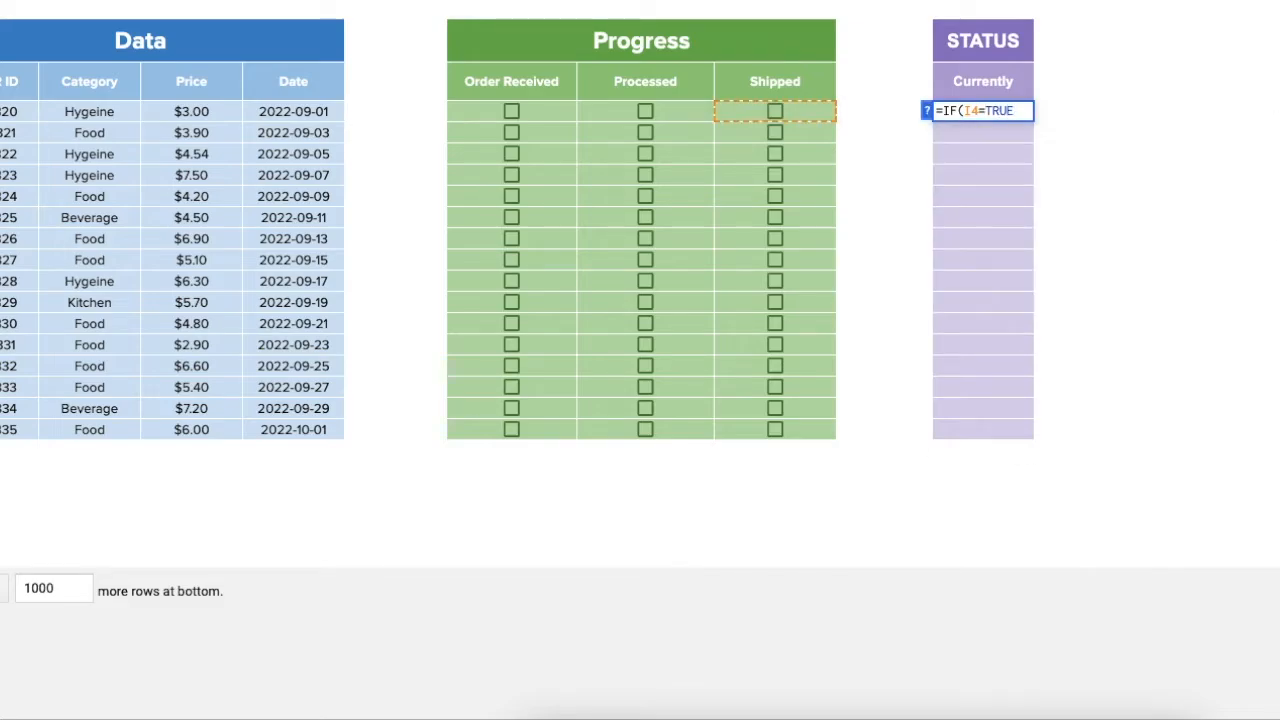
{"action": "type", "text": ","}
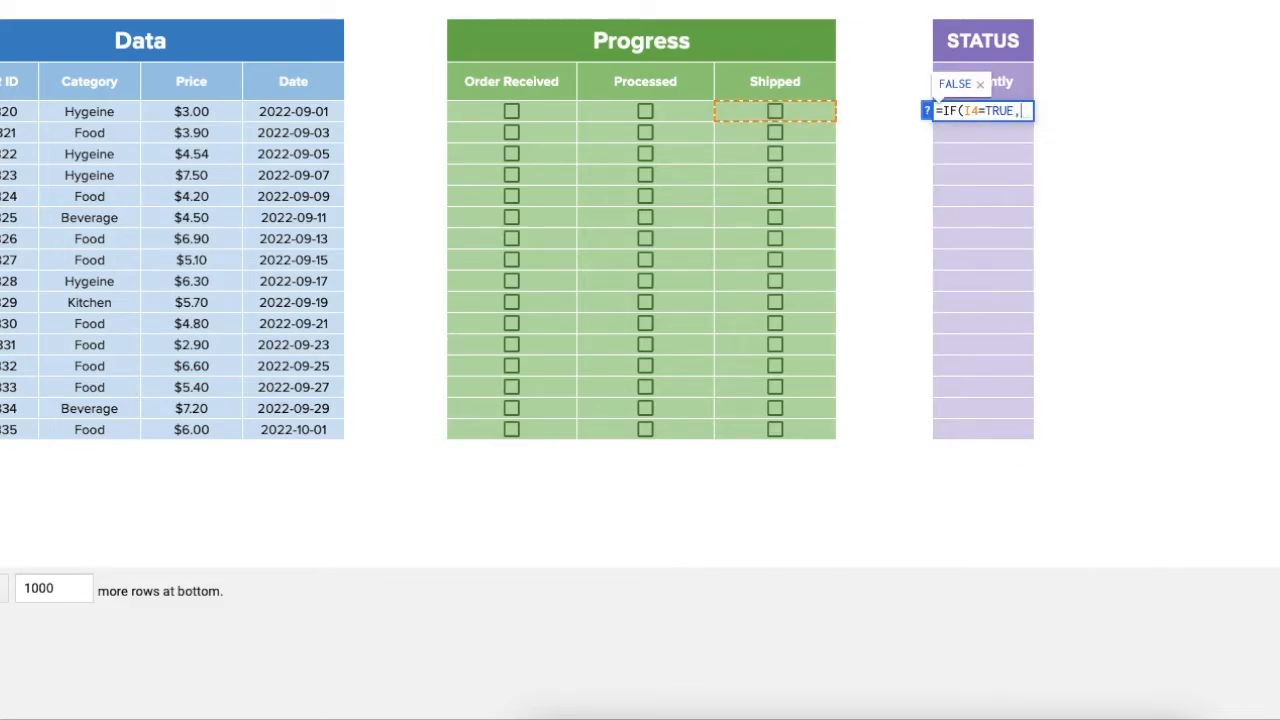
{"action": "left_click", "coordinate": [783, 79]}
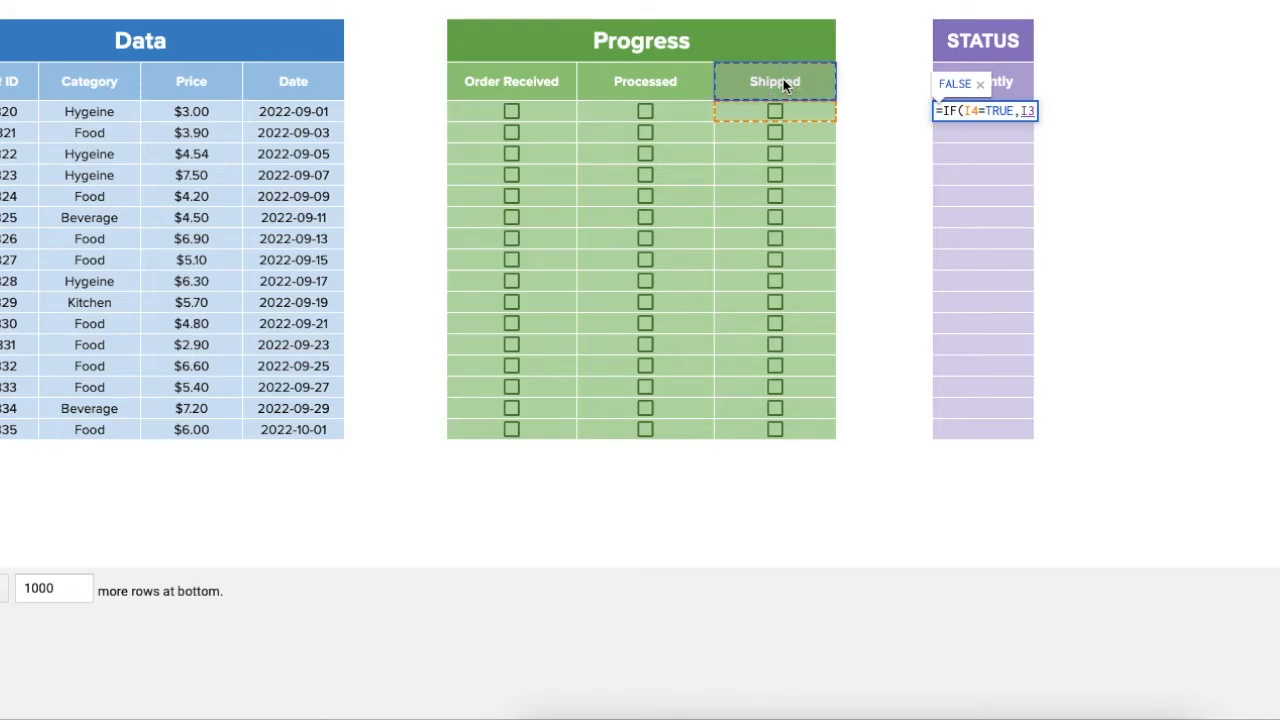
{"action": "type", "text": ","}
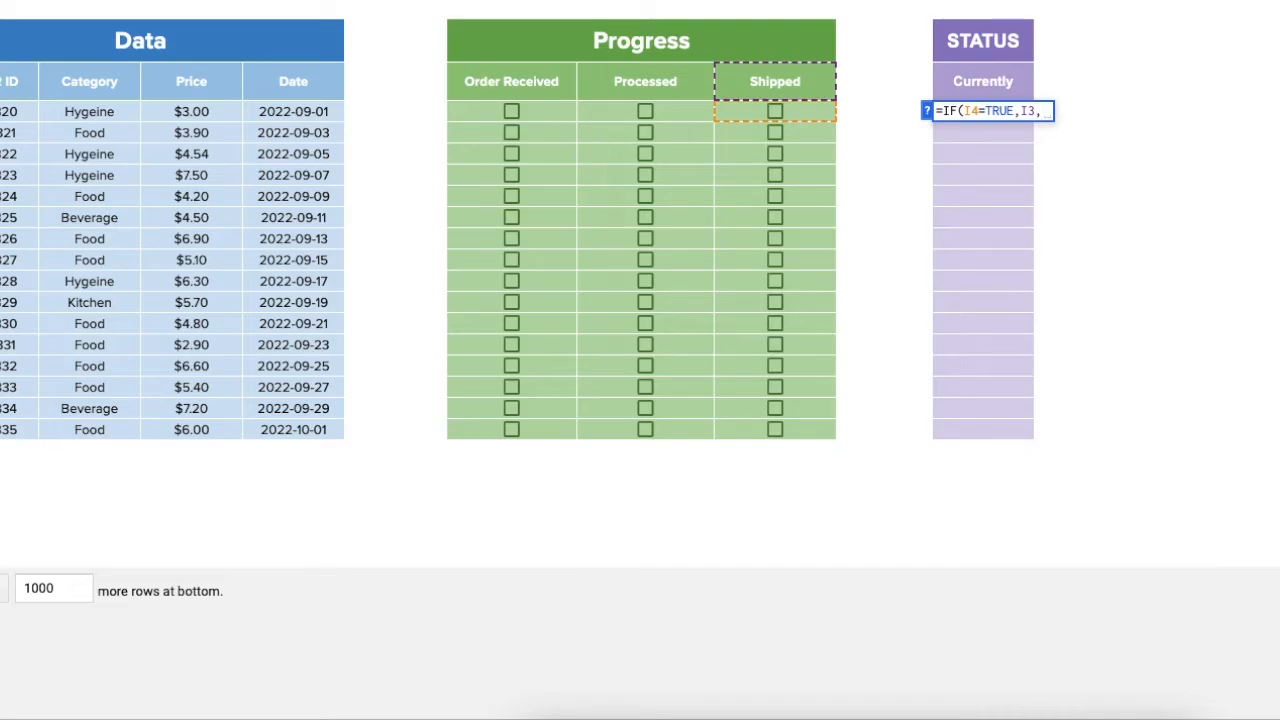
Continue the status formula with a nested IF(H4=TRUE,H3, that returns the Processed header
{"action": "type", "text": "IF("}
{"action": "left_click", "coordinate": [667, 112]}
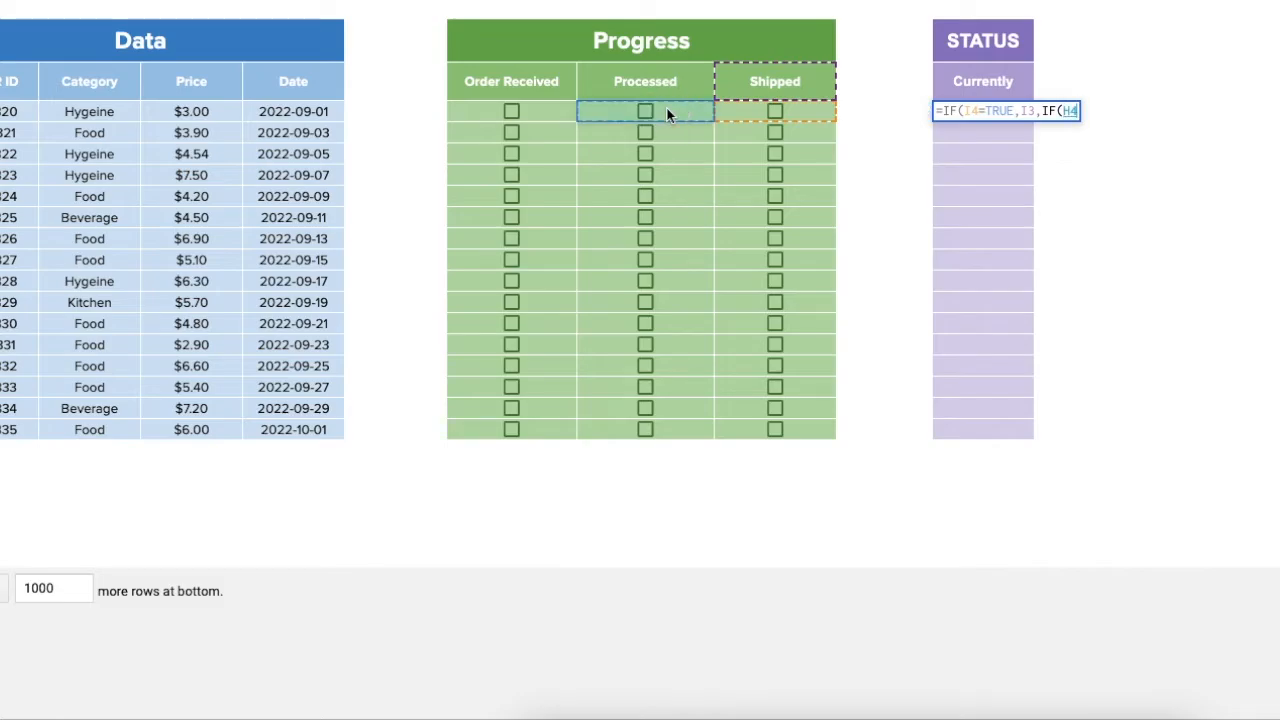
{"action": "type", "text": "=TRUE,"}
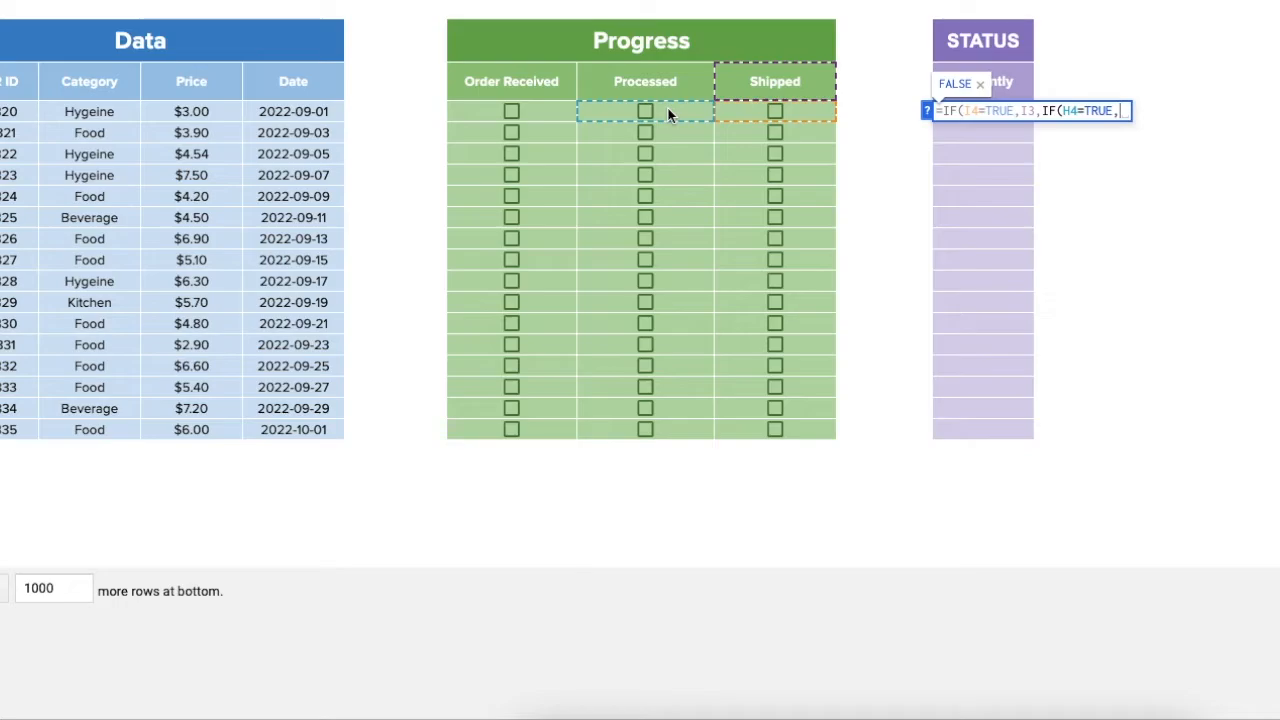
{"action": "left_click", "coordinate": [660, 84]}
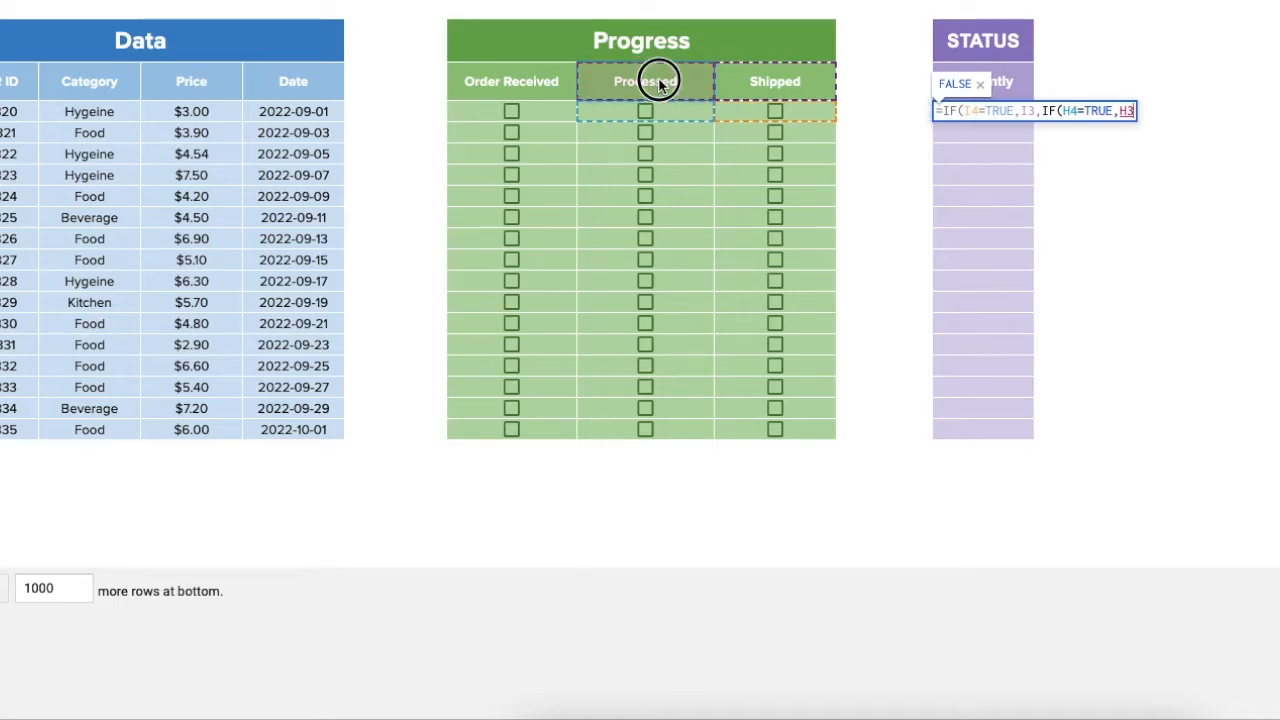
{"action": "type", "text": ","}
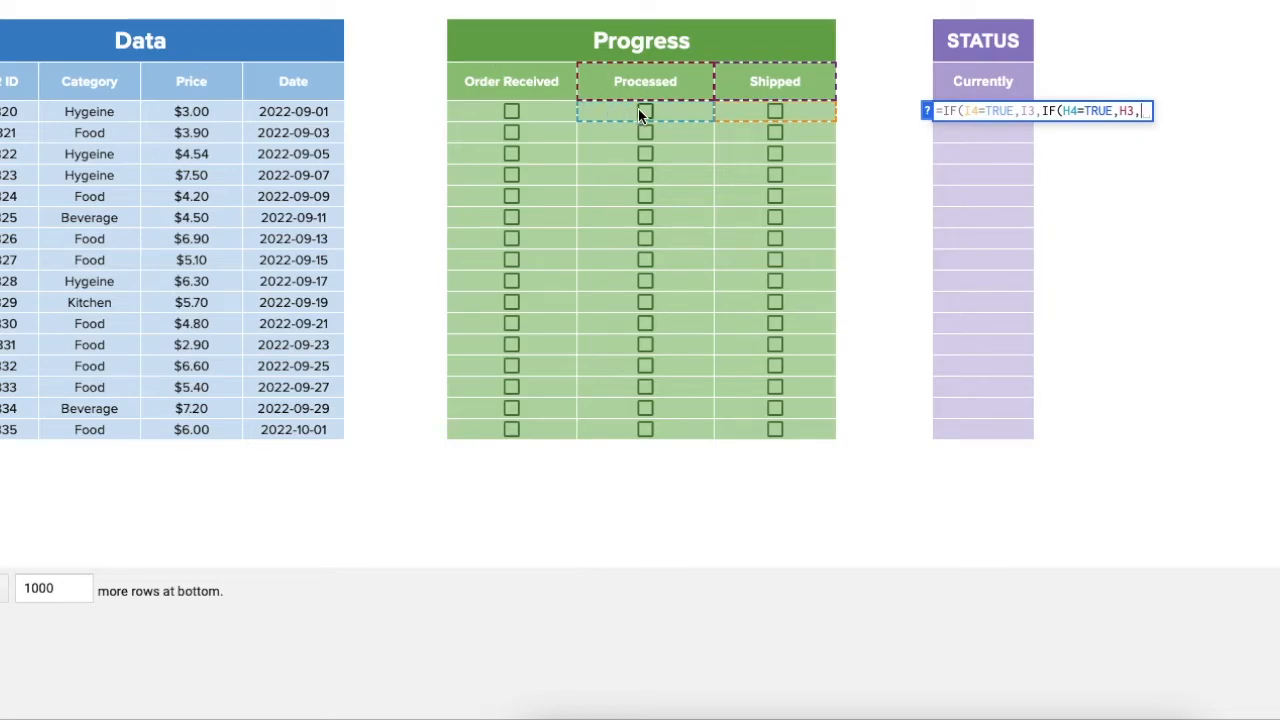
{"action": "left_click", "coordinate": [528, 112]}
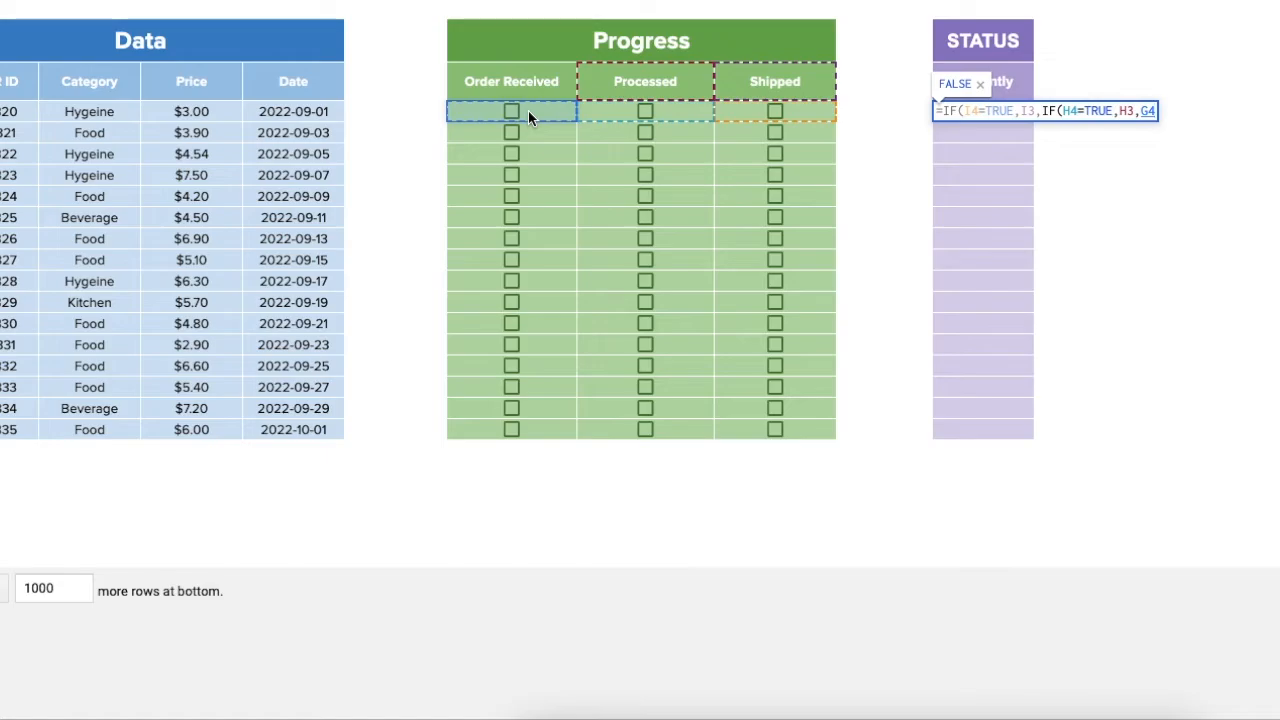
{"action": "type", "text": "="}
{"action": "key", "text": "BackSpace"}
{"action": "key", "text": "BackSpace"}
{"action": "key", "text": "BackSpace"}
Complete the status formula with IF(G4=TRUE,G3,""))) to return the Order Received header or a blank, and enter it
{"action": "type", "text": "IF("}
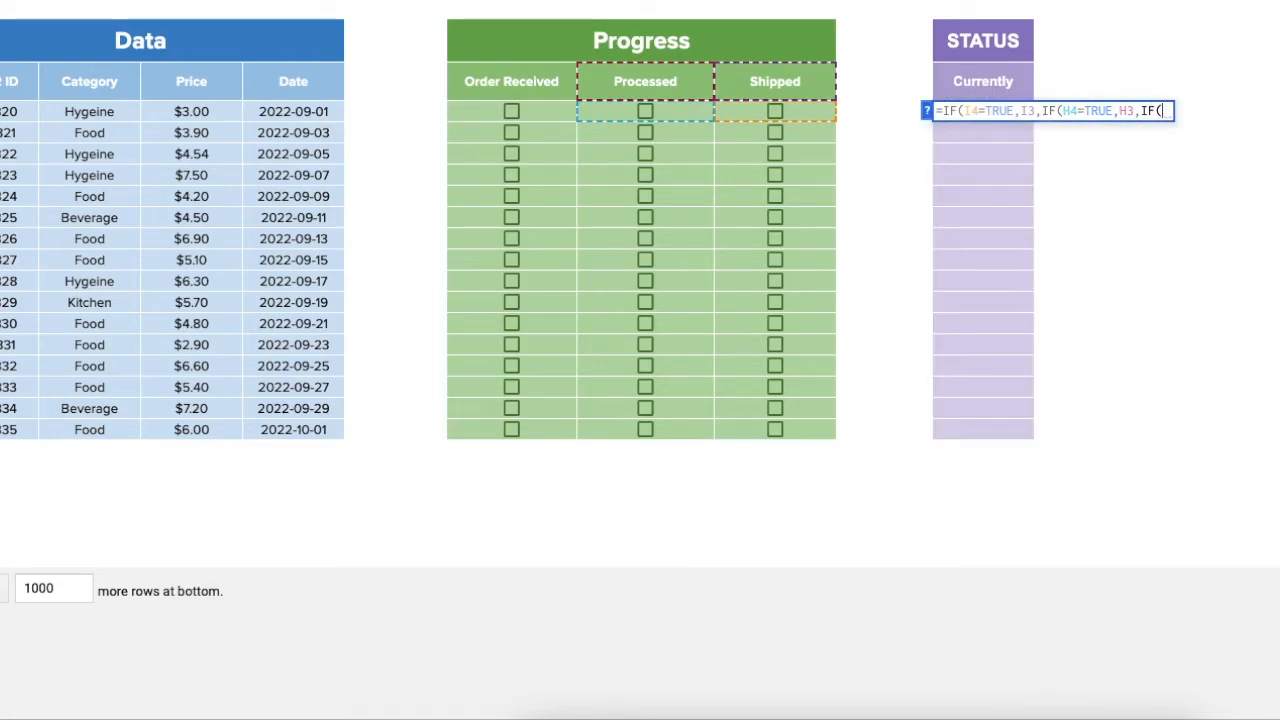
{"action": "left_click", "coordinate": [527, 107]}
{"action": "type", "text": "=TRUE"}
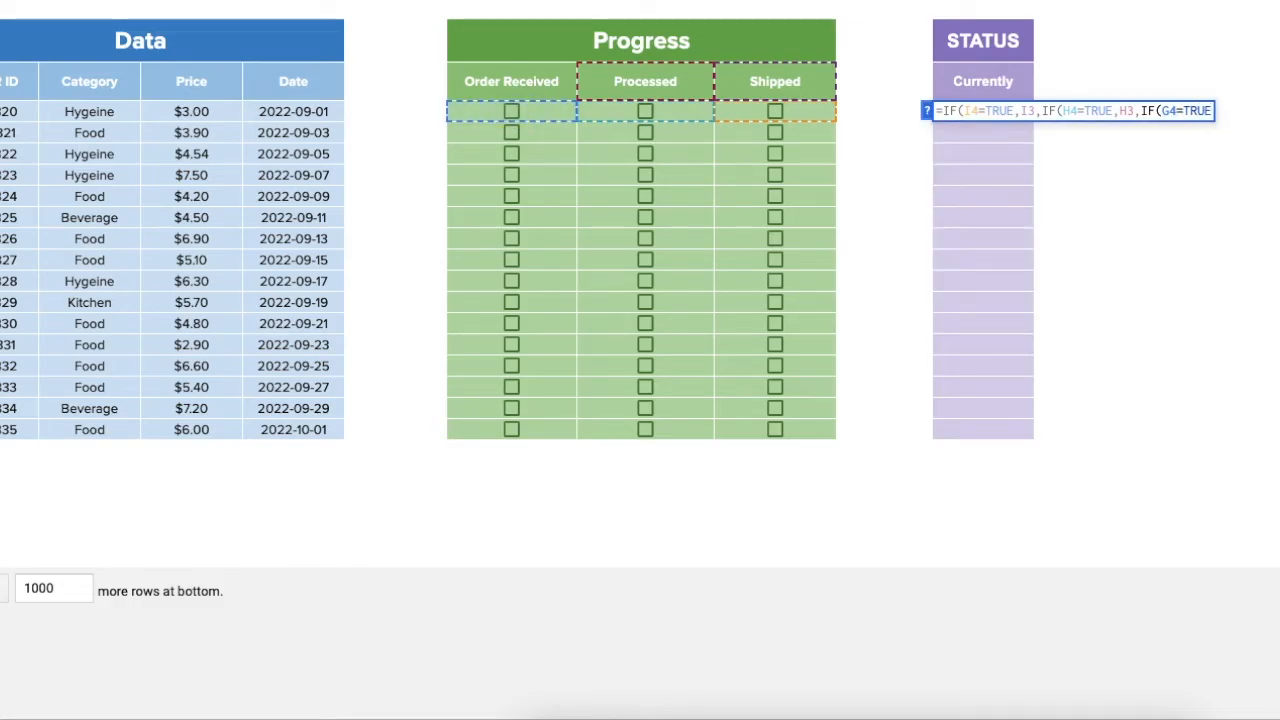
{"action": "type", "text": ","}
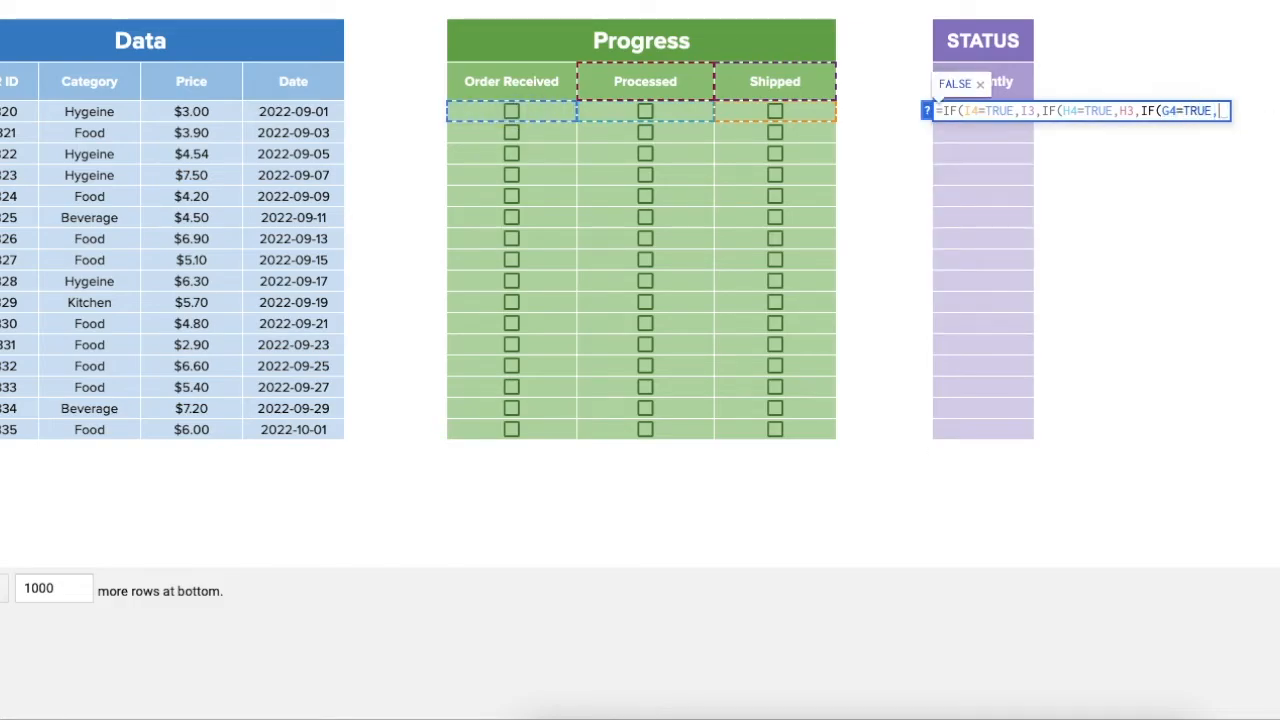
{"action": "left_click", "coordinate": [521, 82]}
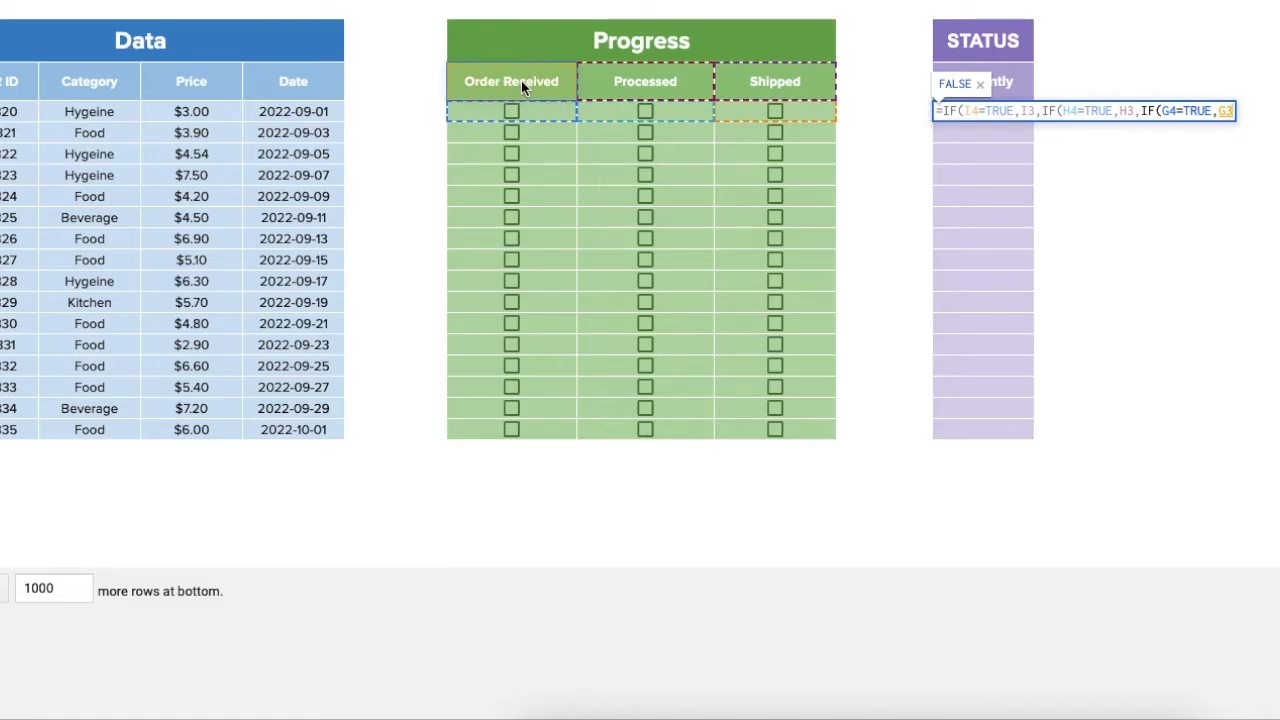
{"action": "type", "text": ","}
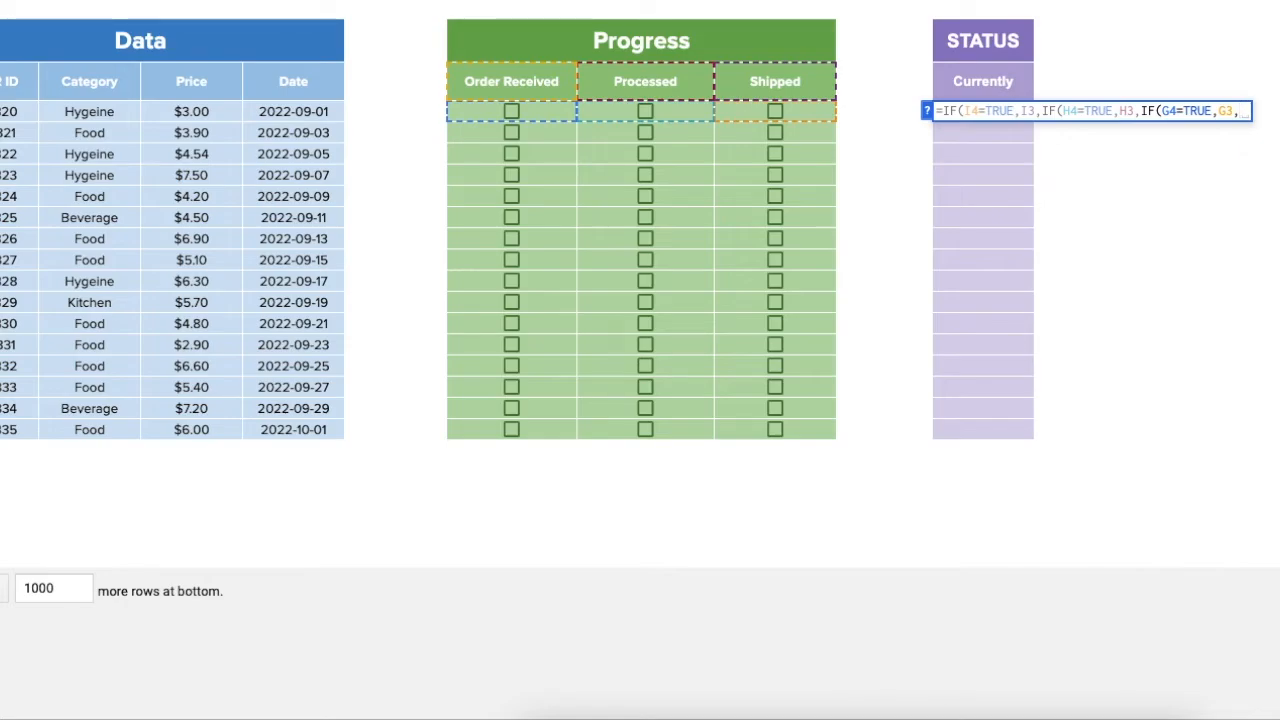
{"action": "type", "text": "\"\")"}
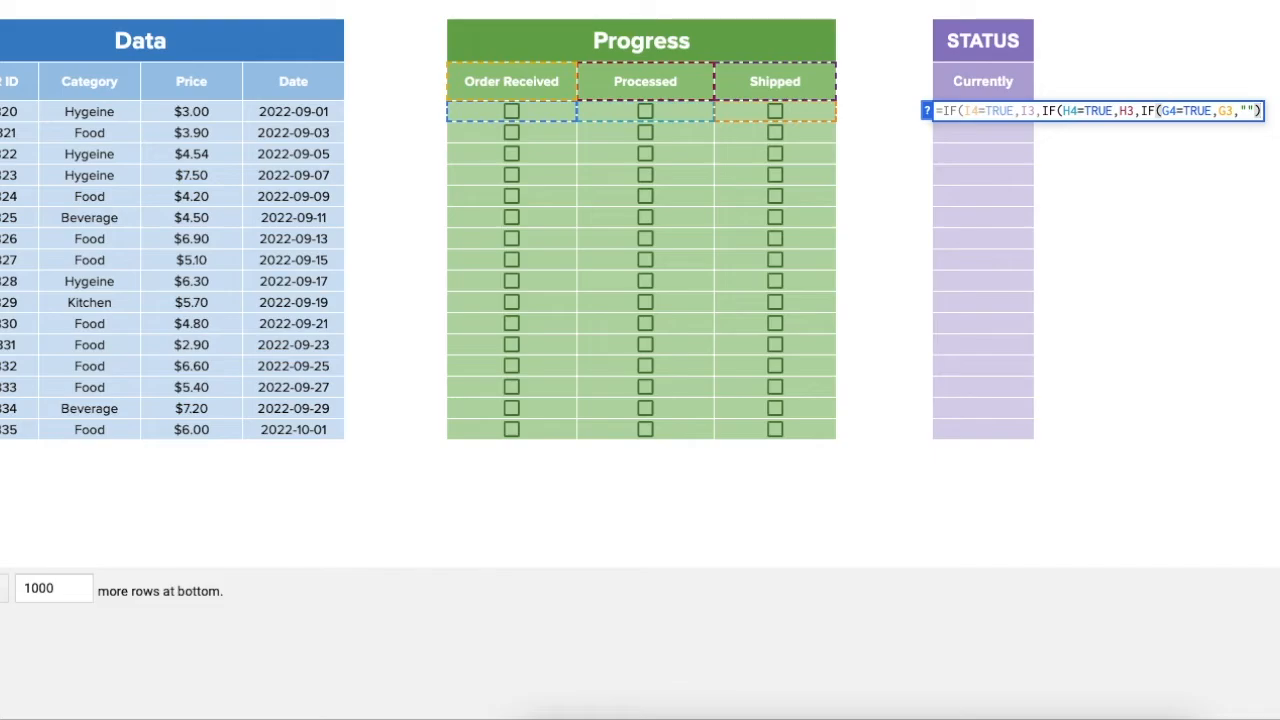
{"action": "type", "text": ")))"}
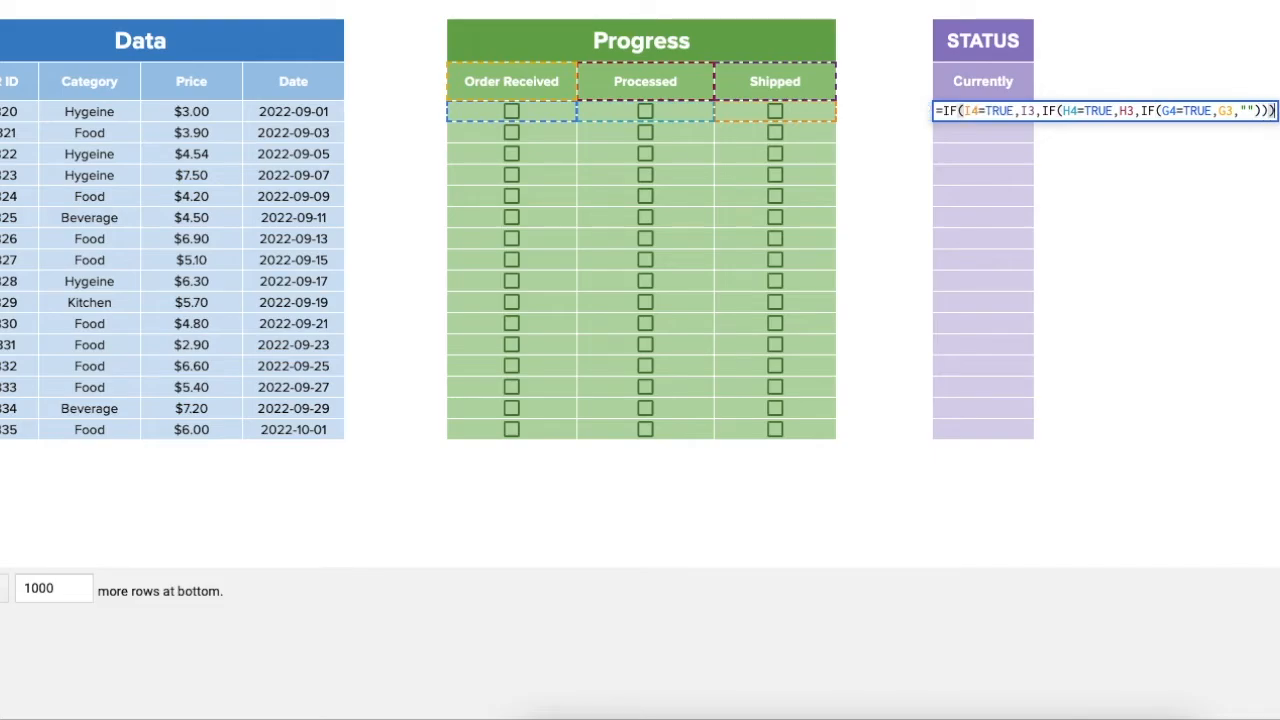
{"action": "key", "text": "Return"}
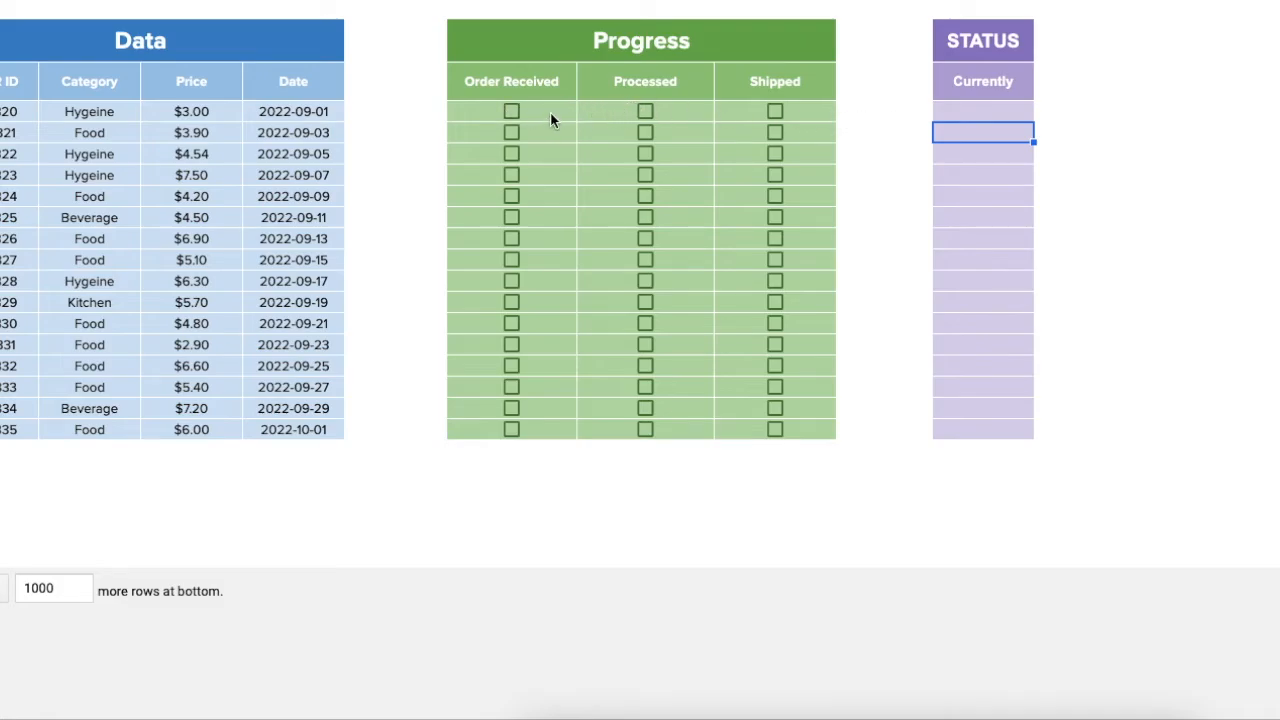
Test the first row's status formula by ticking Order Received, Processed and Shipped in turn, and clear Shipped and Processed again
{"action": "left_click", "coordinate": [1006, 111]}
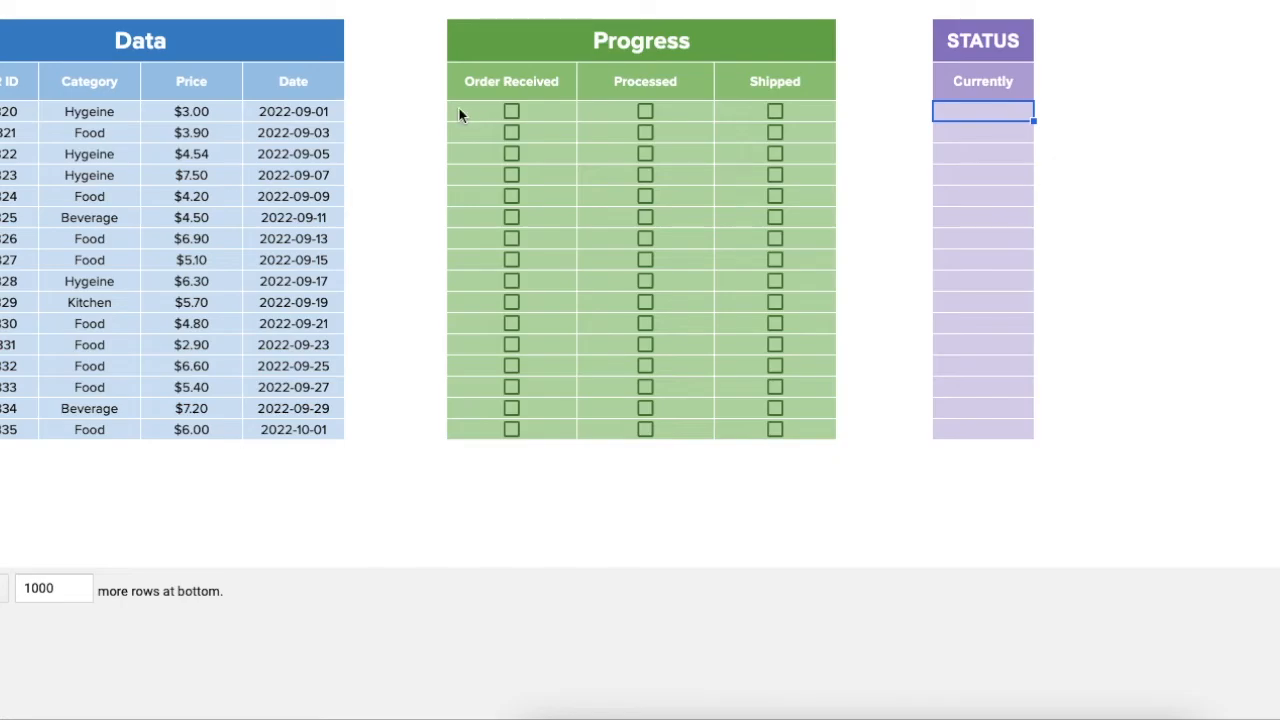
{"action": "left_click", "coordinate": [510, 111]}
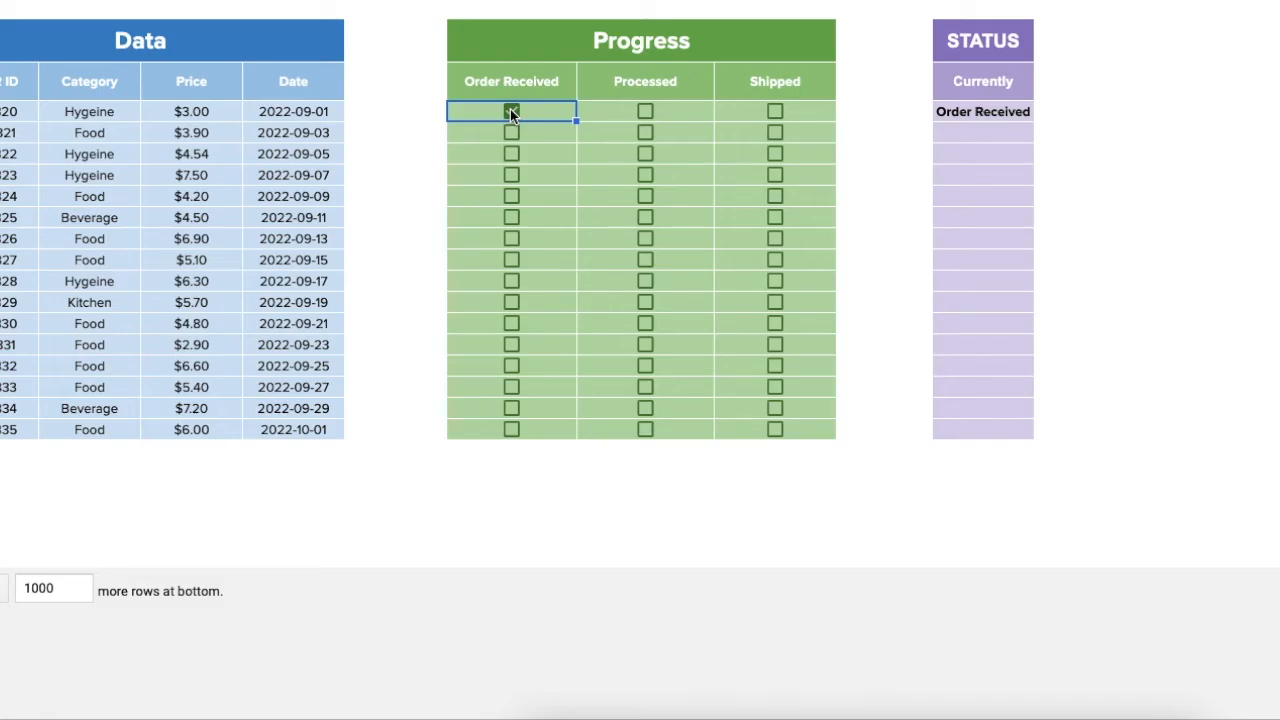
{"action": "left_click", "coordinate": [645, 111]}
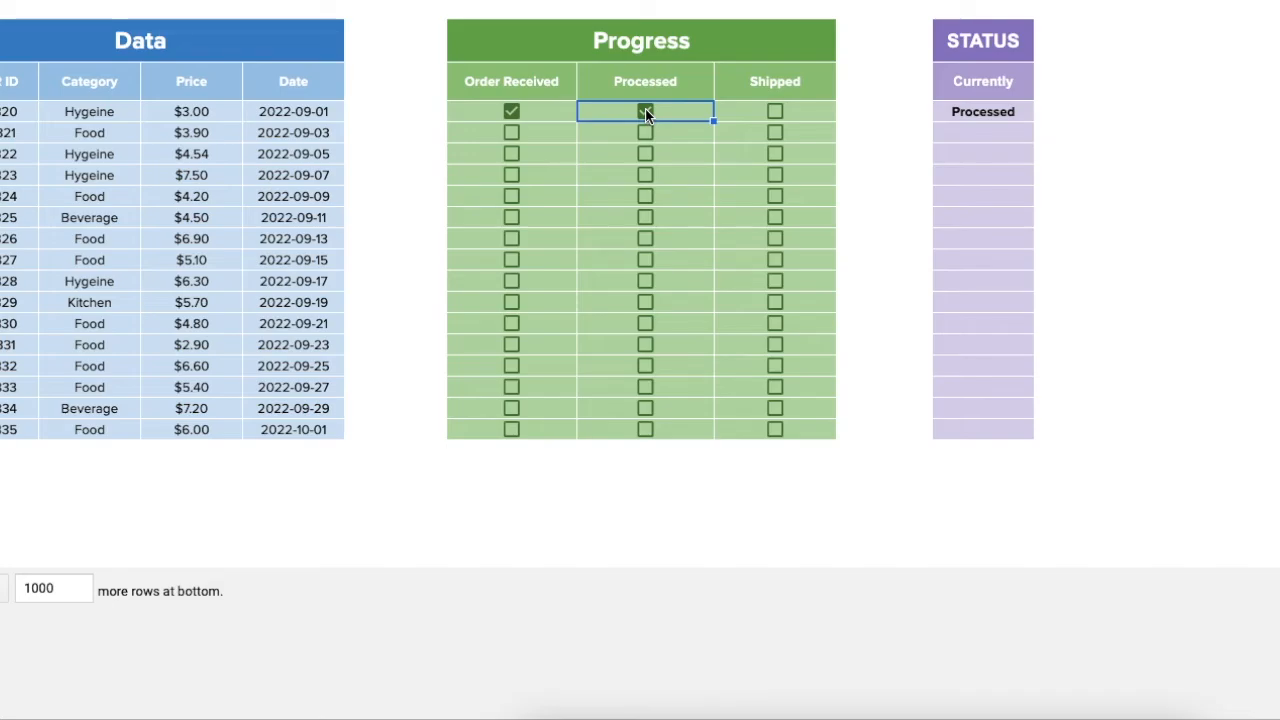
{"action": "left_click", "coordinate": [775, 111]}
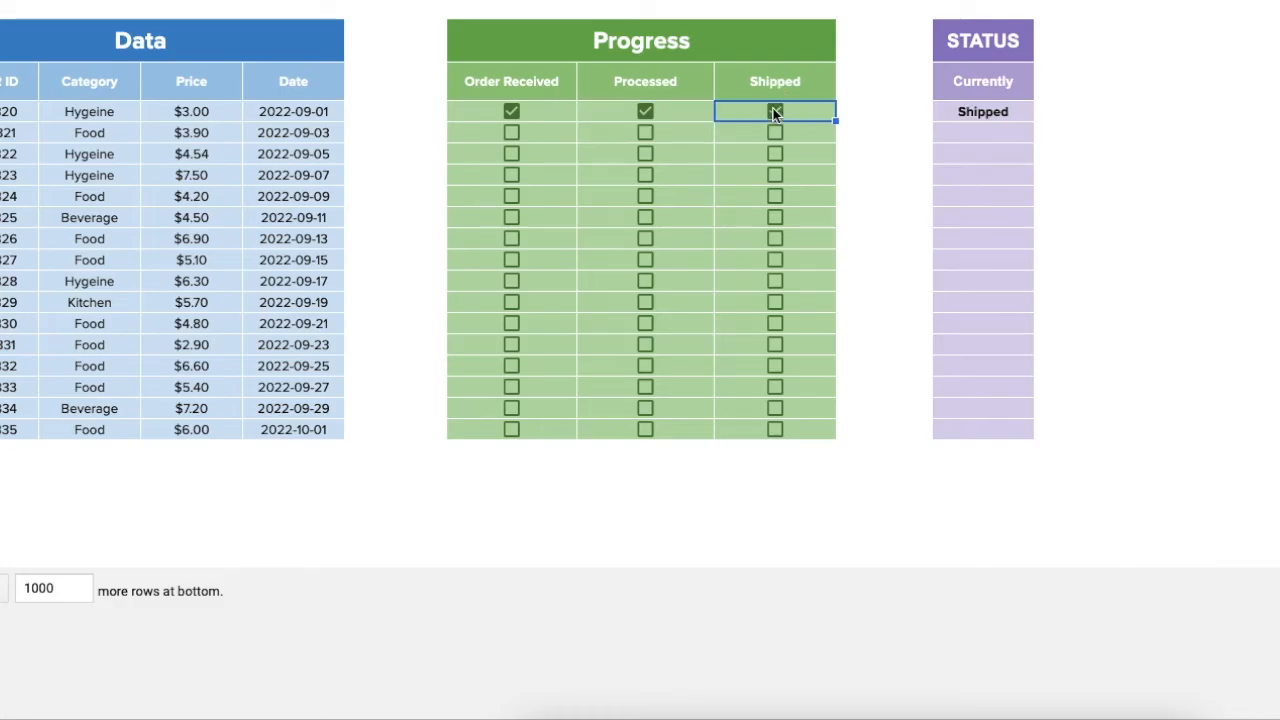
{"action": "left_click", "coordinate": [775, 111]}
{"action": "left_click", "coordinate": [642, 113]}
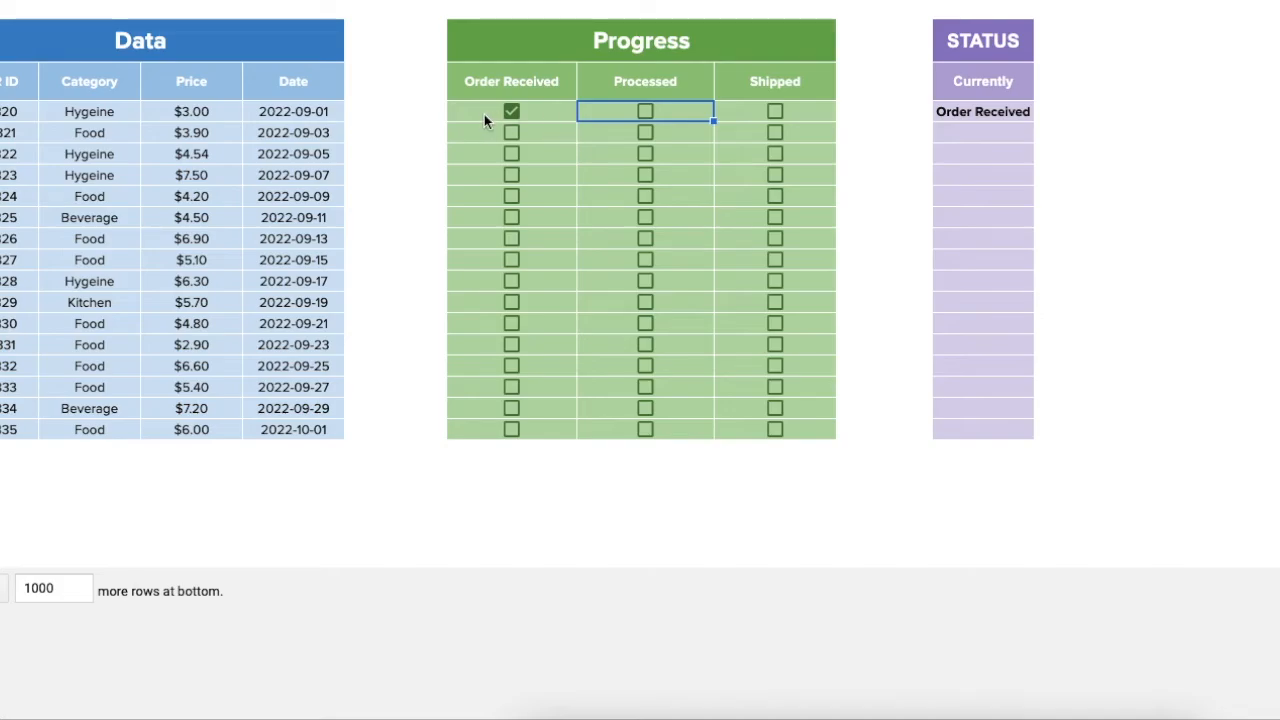
{"action": "left_click", "coordinate": [592, 138]}
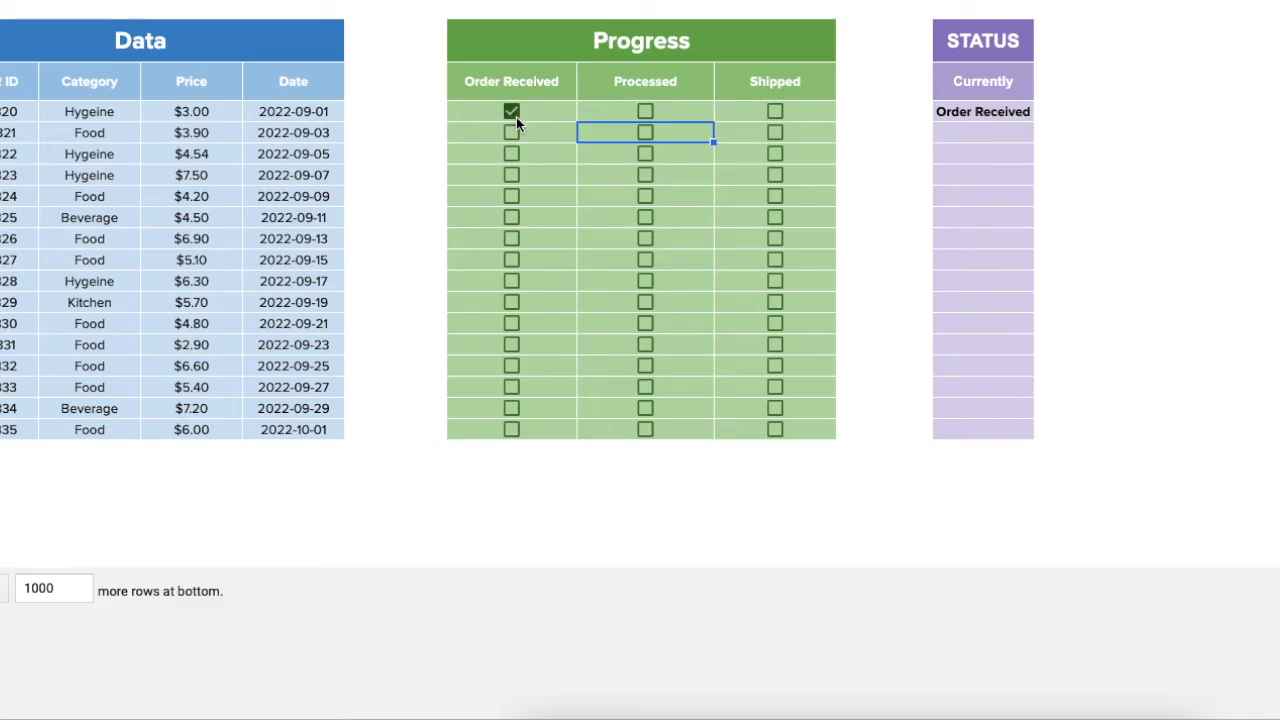
Recheck the first row's status by ticking Processed and Shipped once more, and clear all three progress checkboxes
{"action": "left_click", "coordinate": [977, 114]}
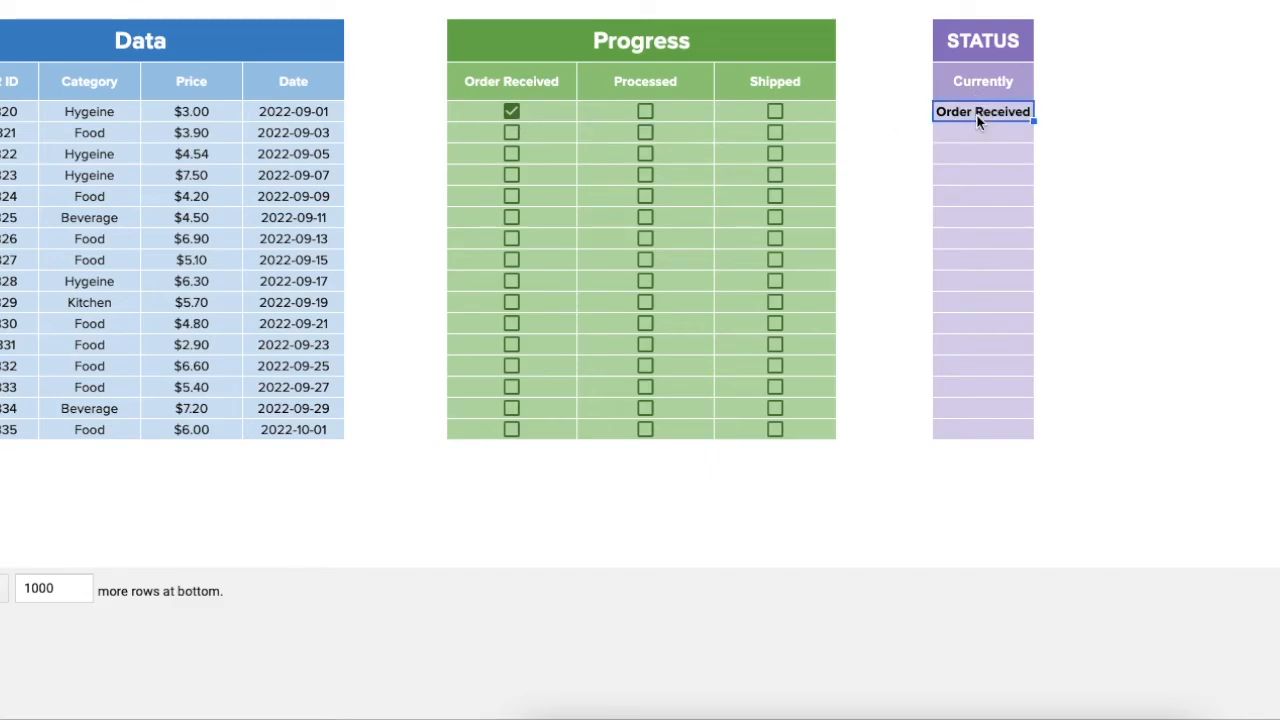
{"action": "left_click", "coordinate": [643, 110]}
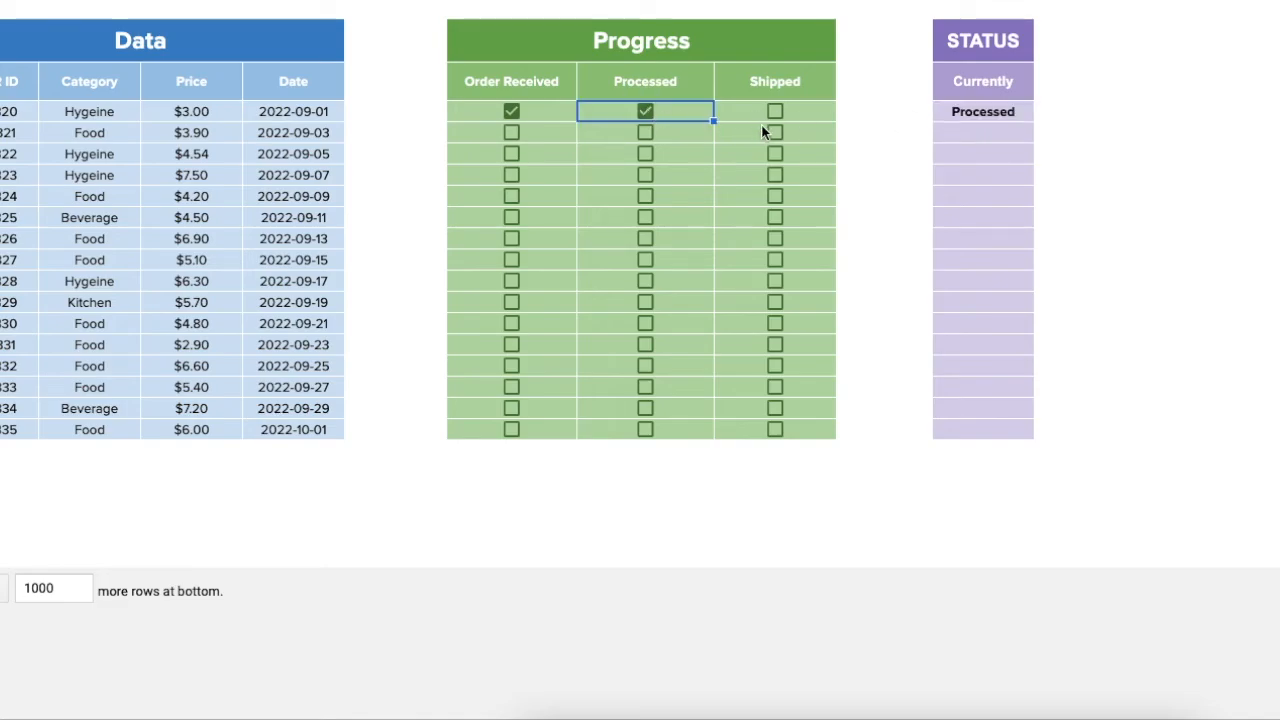
{"action": "left_click", "coordinate": [776, 110]}
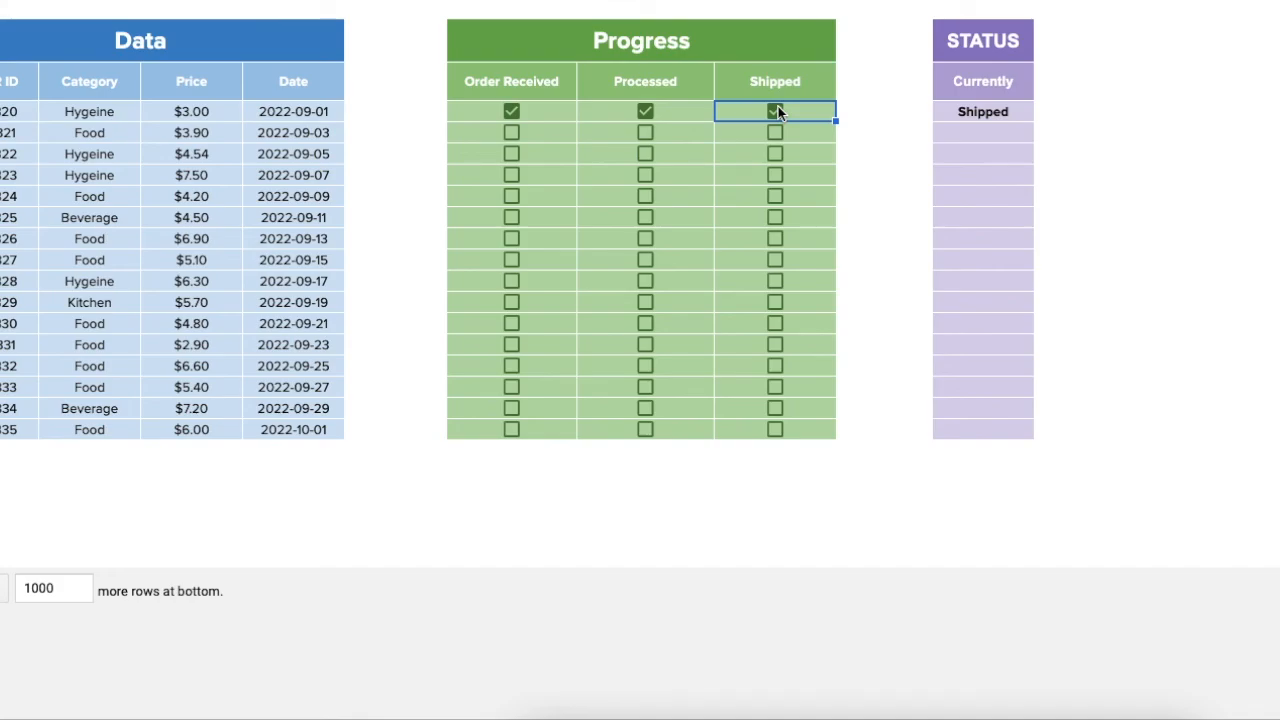
{"action": "left_click", "coordinate": [776, 111]}
{"action": "left_click", "coordinate": [645, 111]}
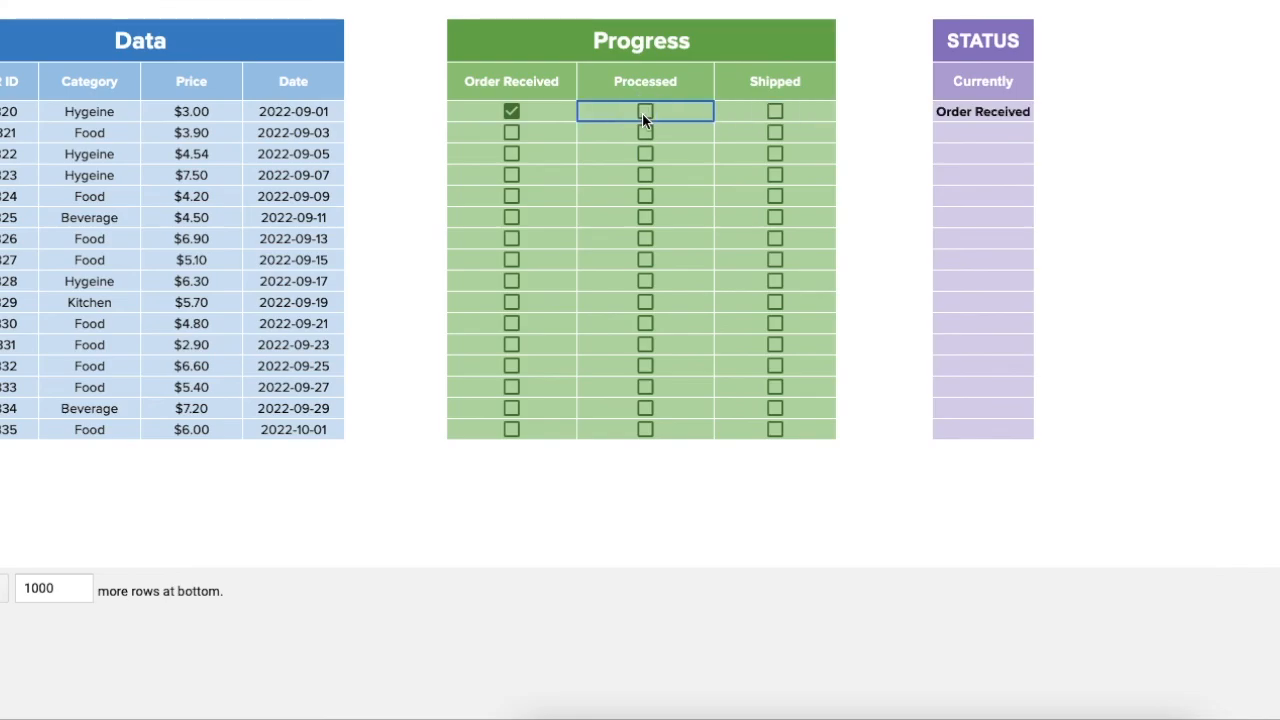
{"action": "left_click", "coordinate": [511, 111]}
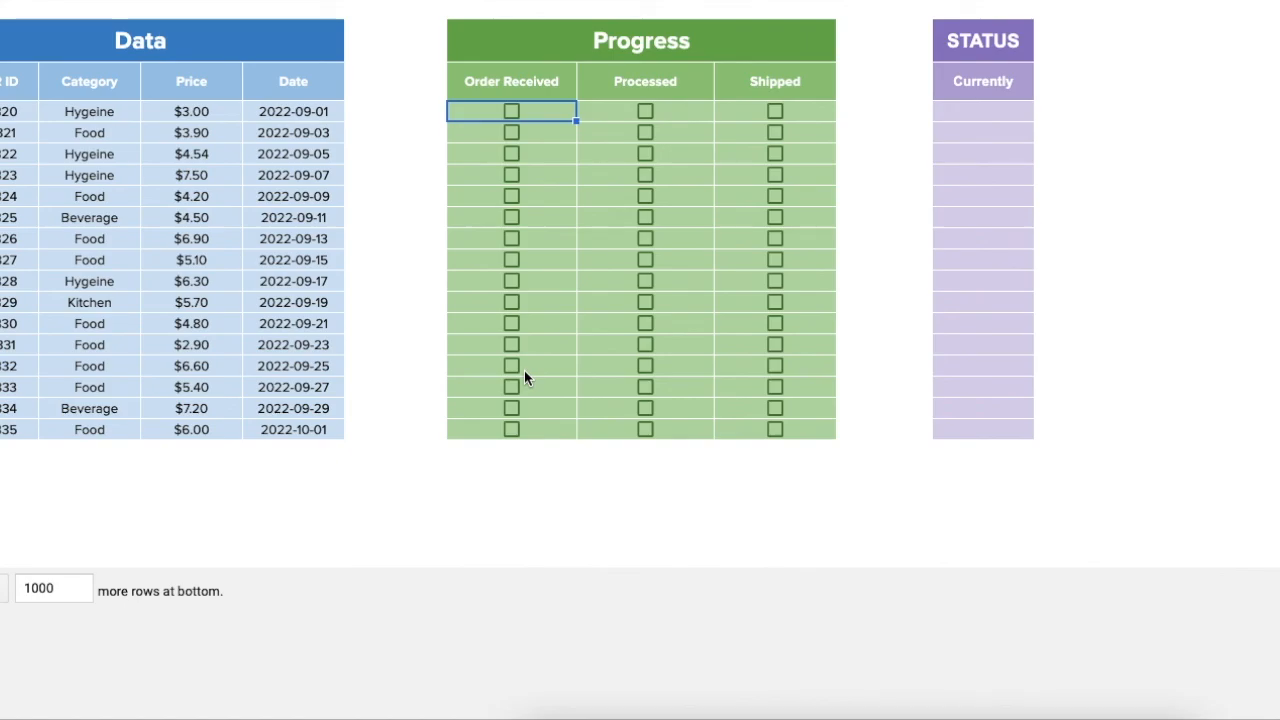
{"action": "left_click", "coordinate": [620, 429]}
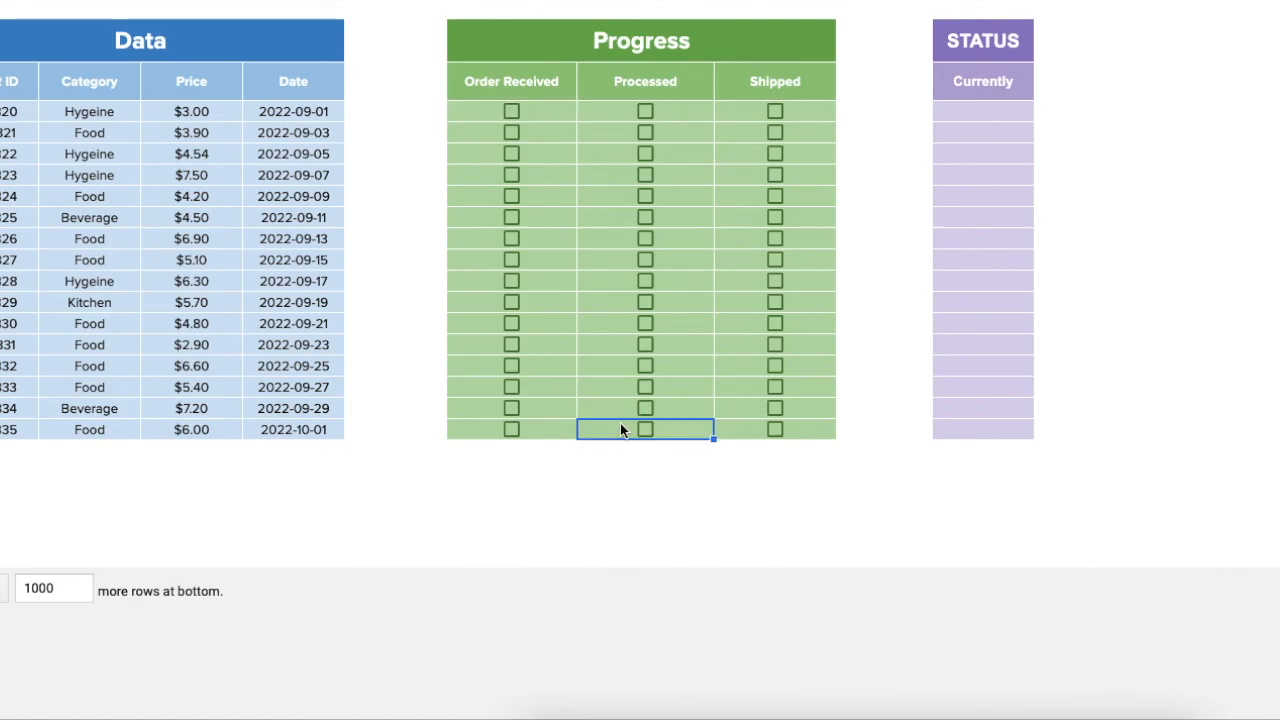